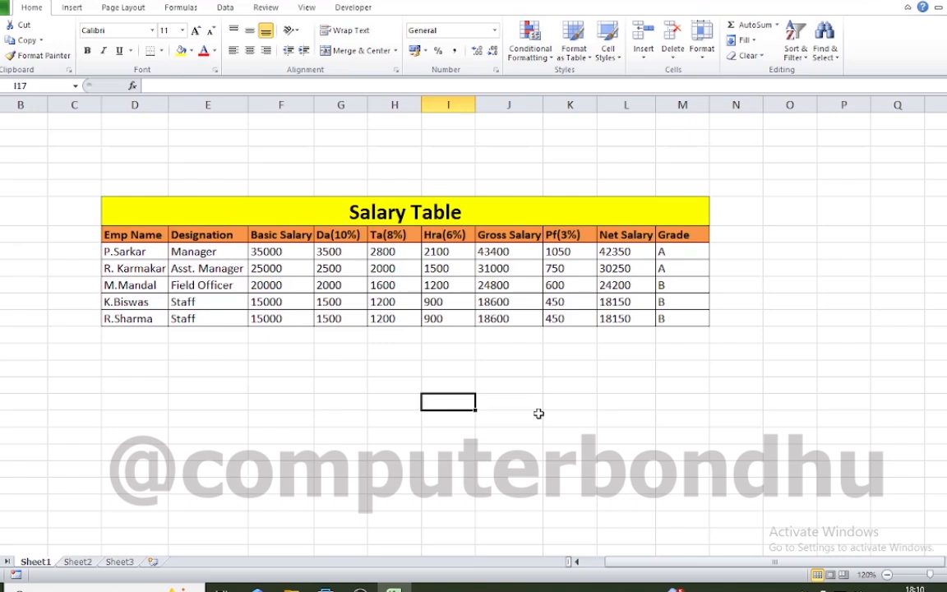
left_click(539, 416)
left_click(549, 375)
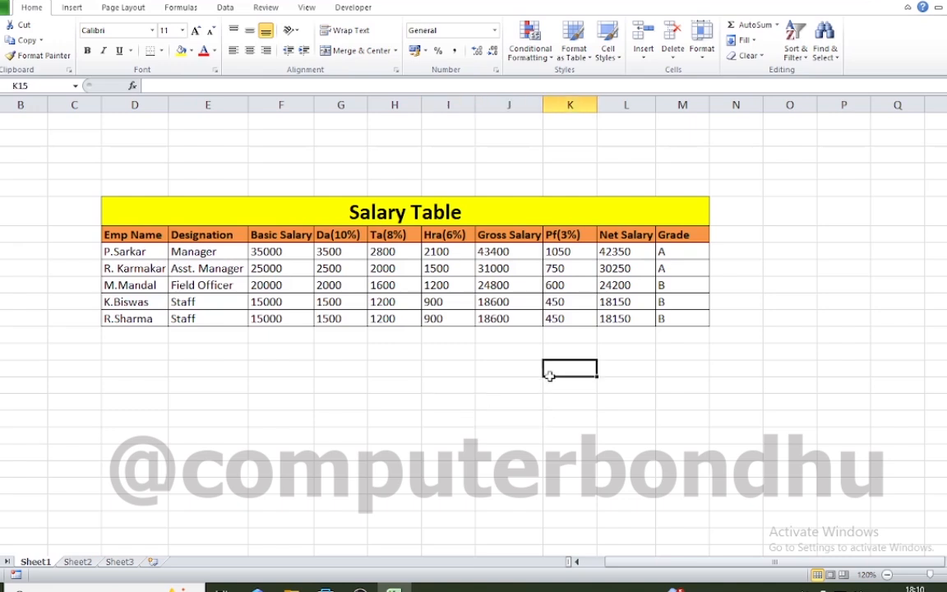
left_click(517, 421)
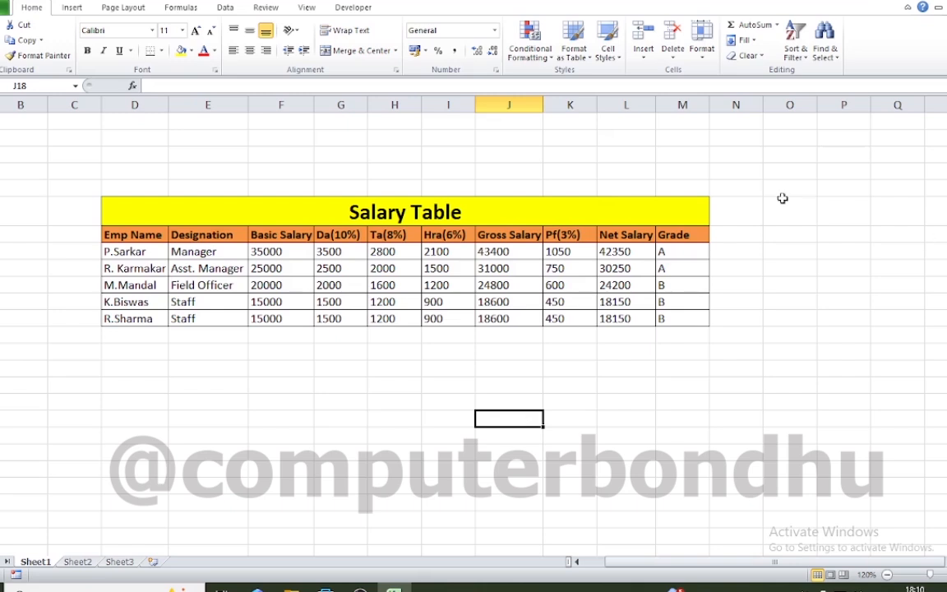
left_click(411, 366)
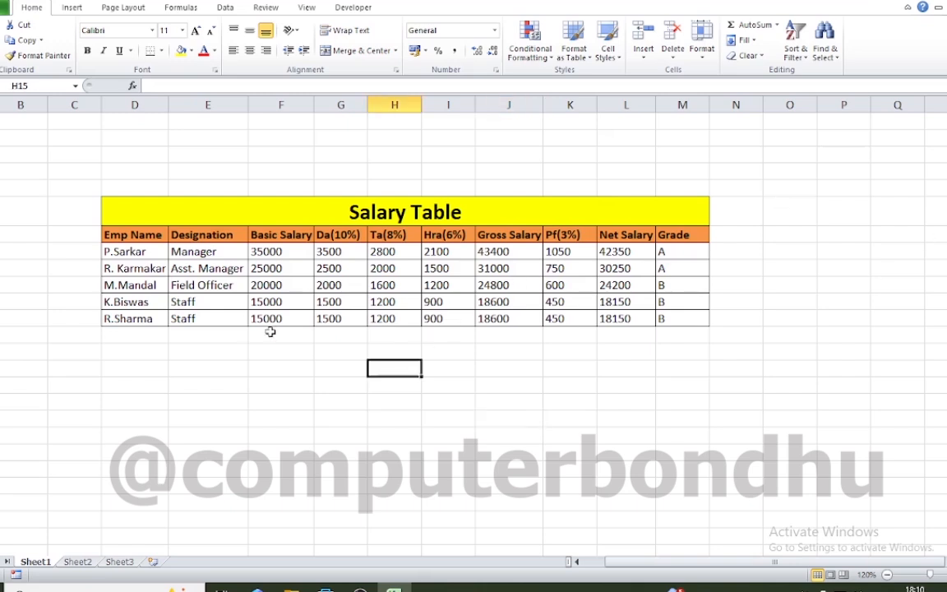
left_click(386, 346)
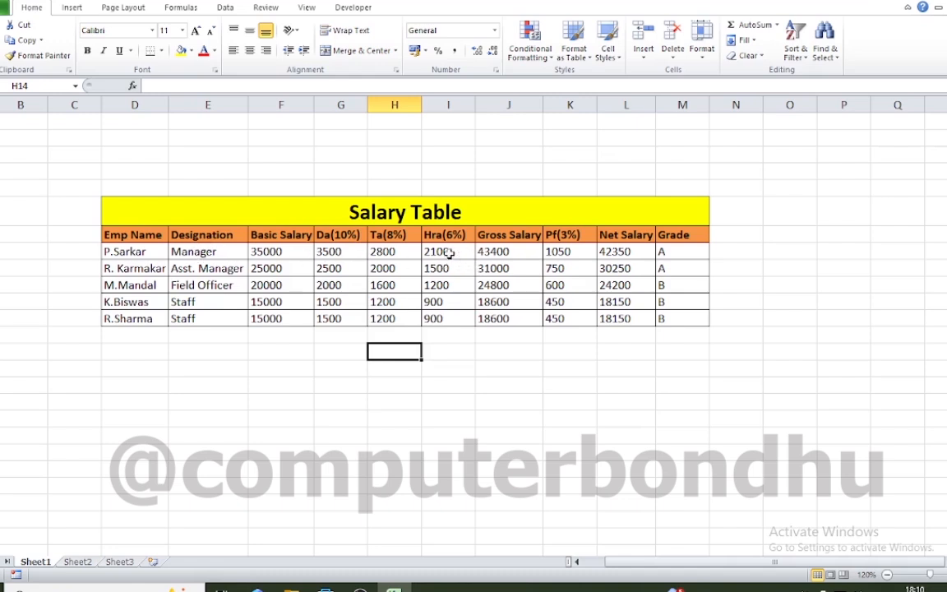
left_click(488, 345)
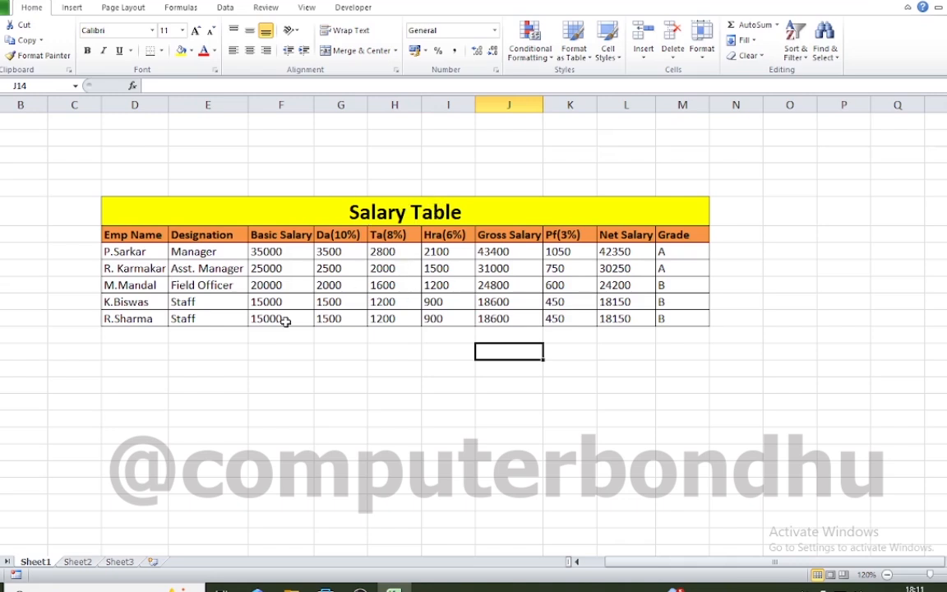
left_click(311, 354)
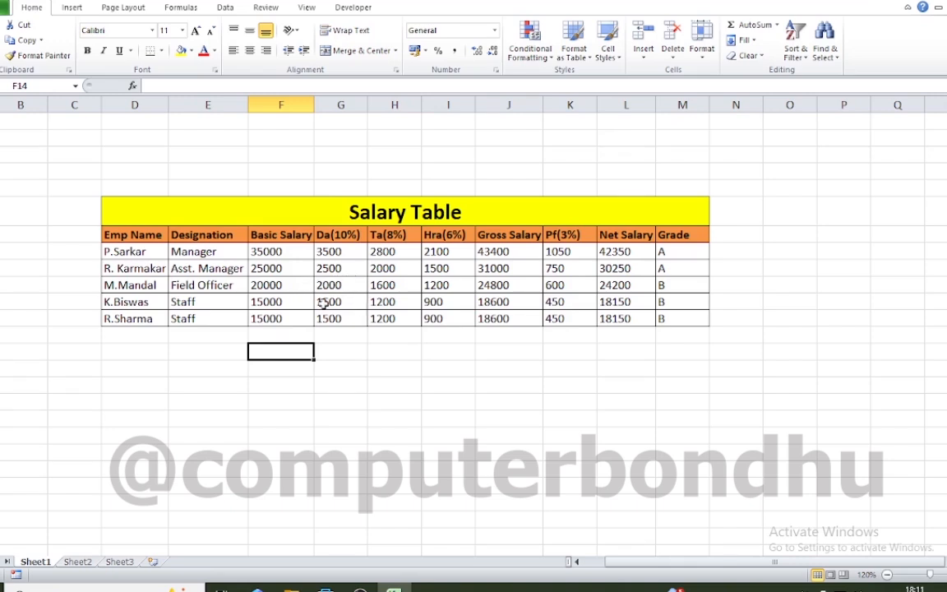
left_click(337, 354)
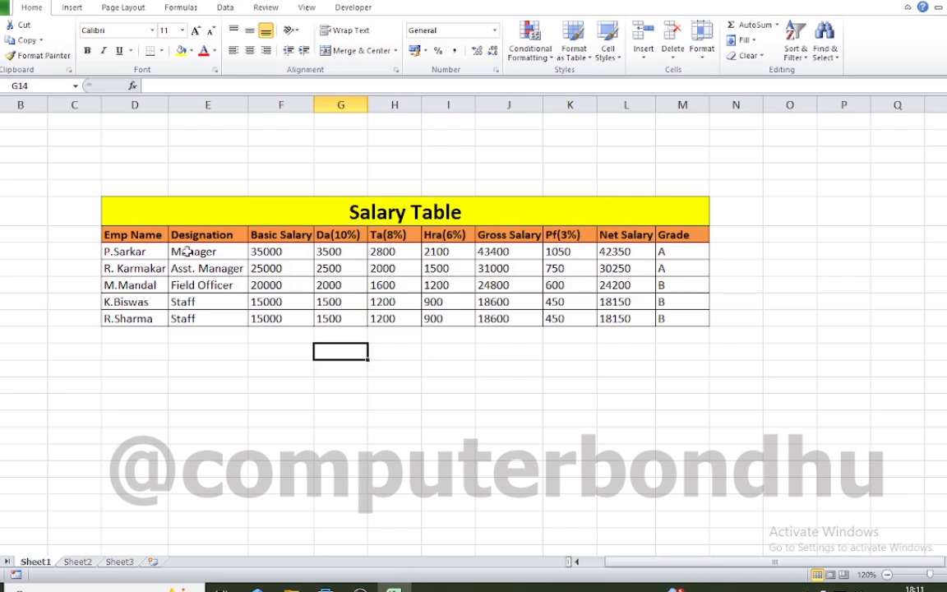
left_click_drag(174, 209, 486, 319)
left_click(424, 434)
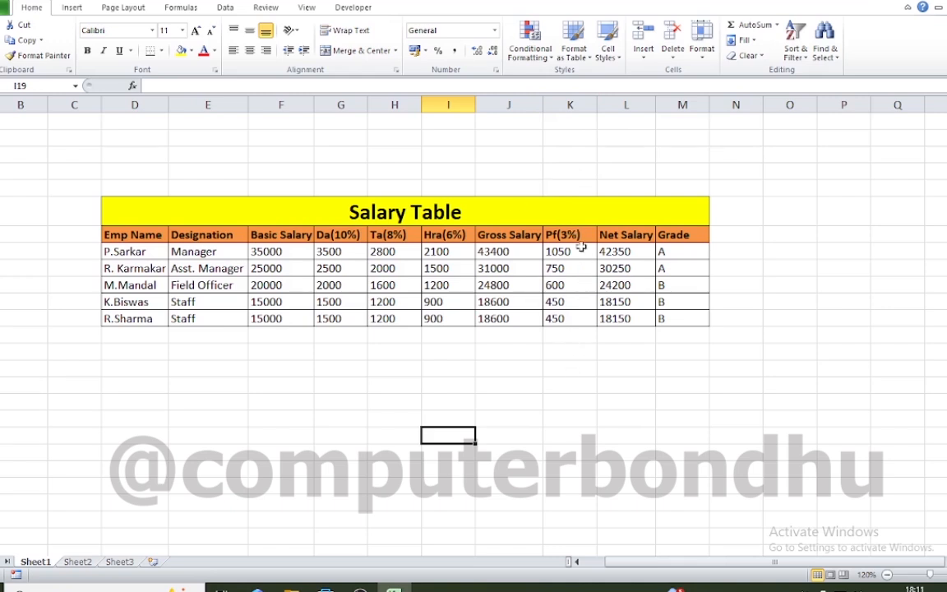
Step: Insert a blank column between the Pf(3%) and Net Salary columns of the salary table
left_click(624, 104)
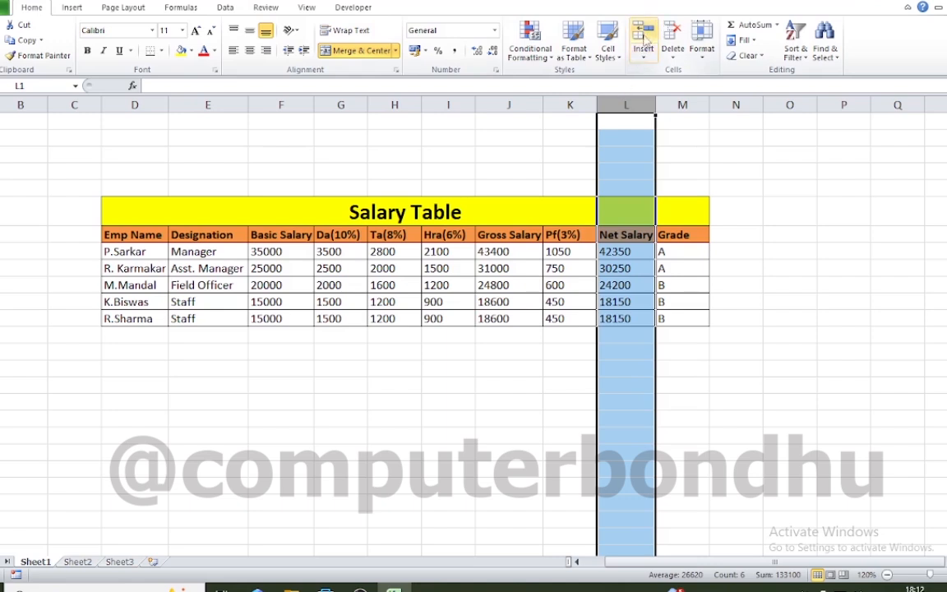
left_click(647, 39)
left_click(704, 368)
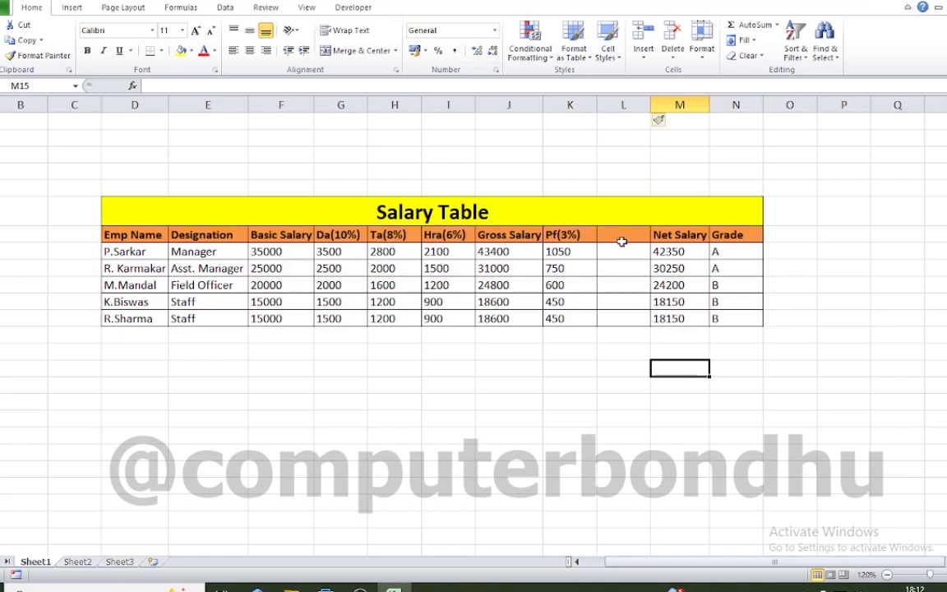
left_click(624, 335)
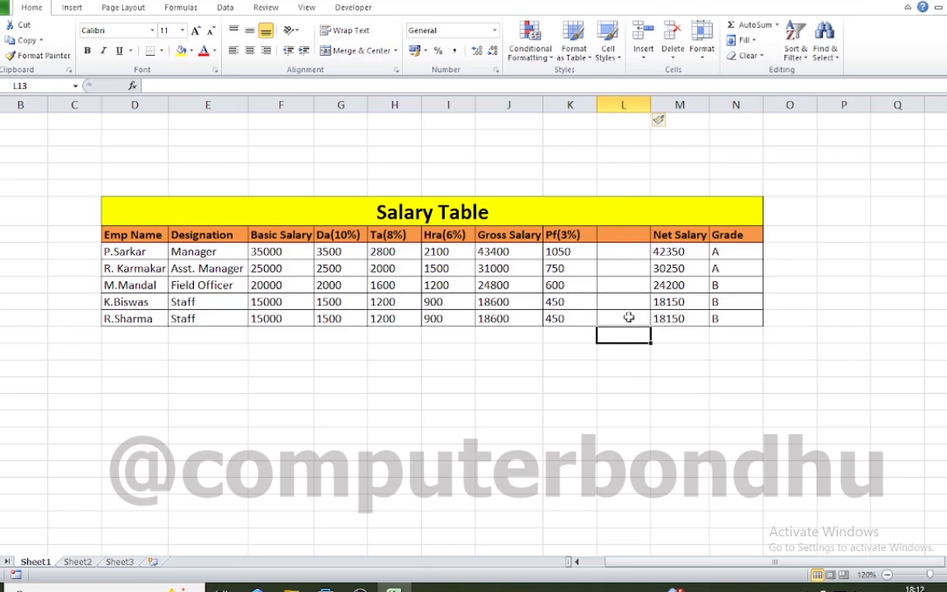
left_click(615, 384)
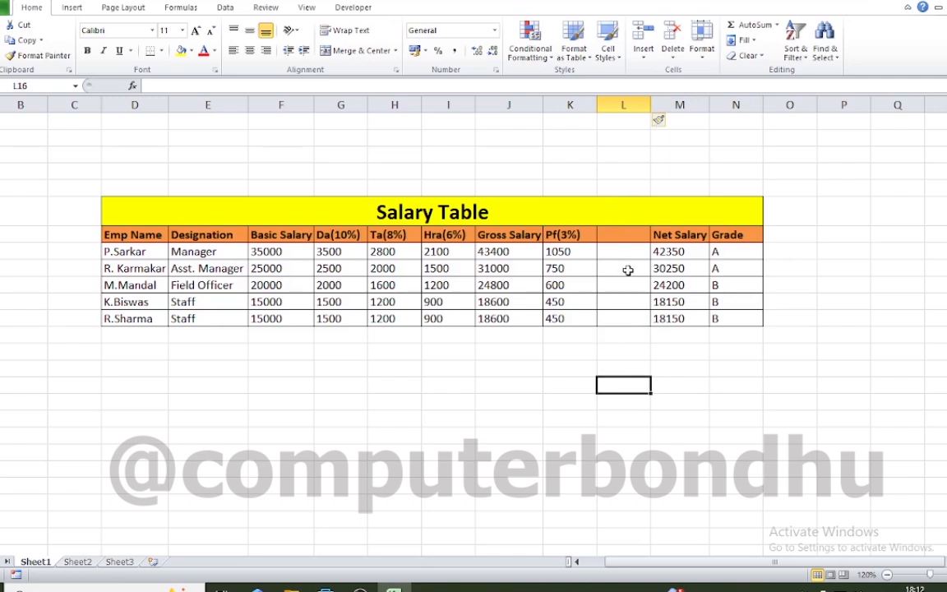
Step: Delete the blank column L between the Pf(3%) and Net Salary columns
left_click(626, 105)
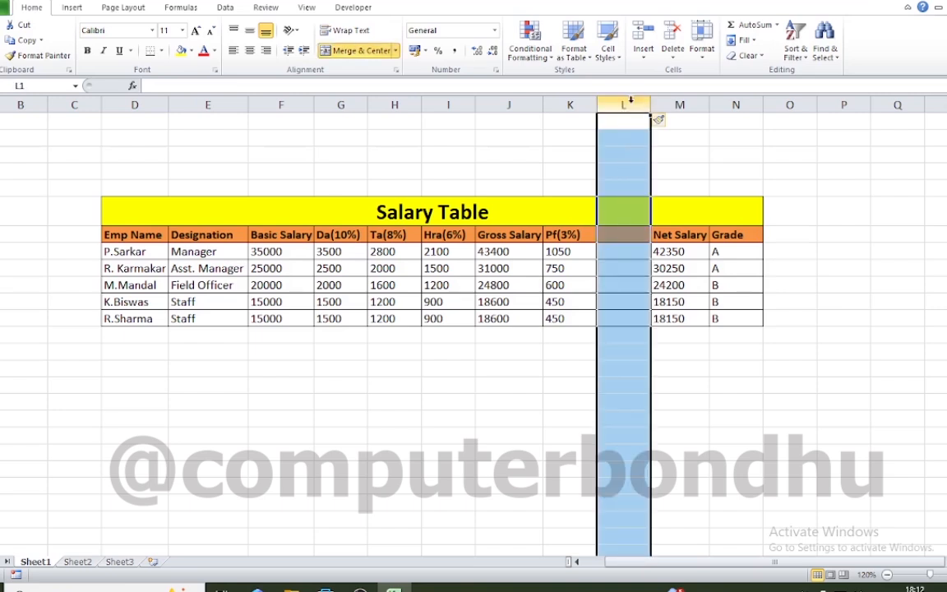
left_click(672, 34)
left_click(579, 302)
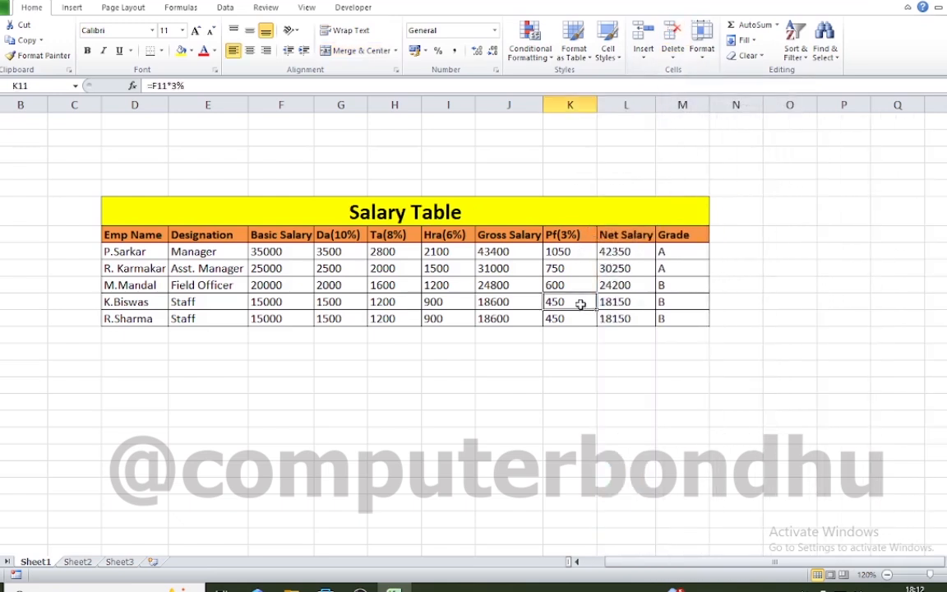
left_click(584, 365)
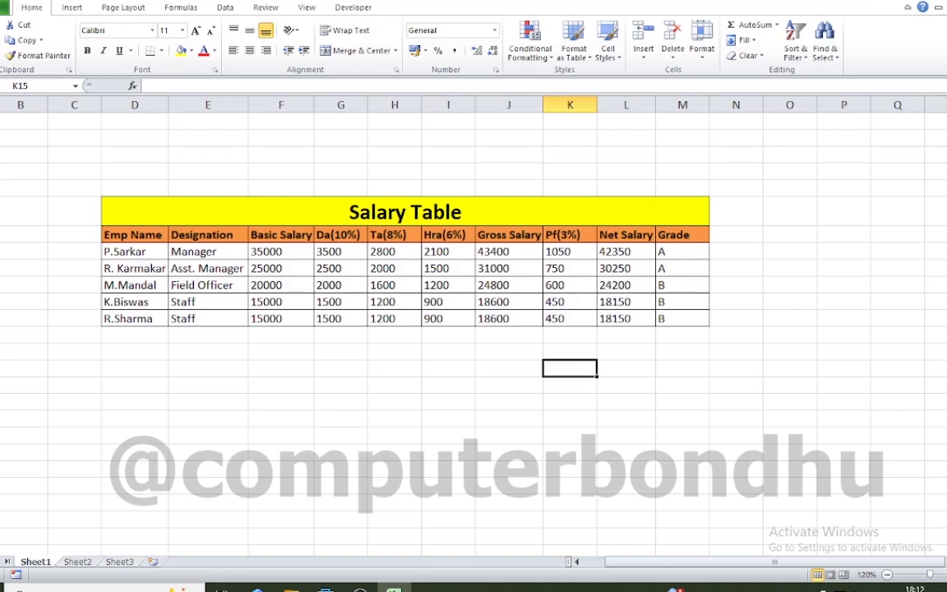
Step: Insert a blank row above the Field Officer row in the salary table
left_click(5, 284)
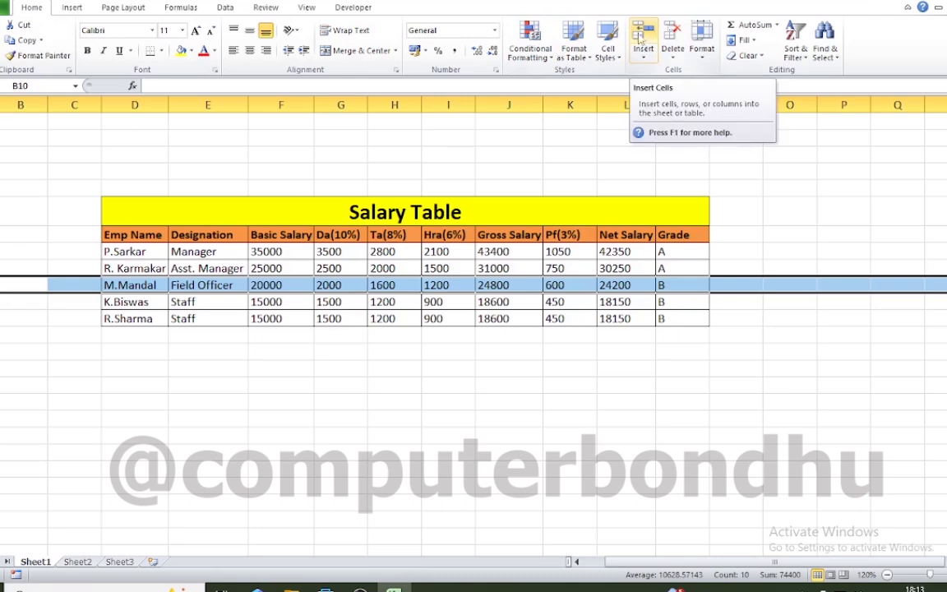
left_click(646, 45)
left_click(485, 415)
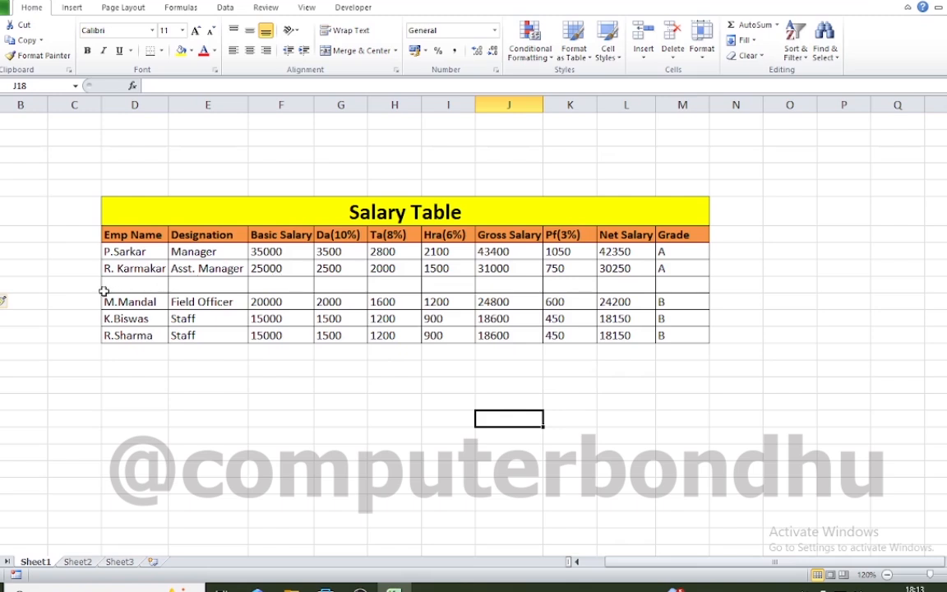
left_click(196, 383)
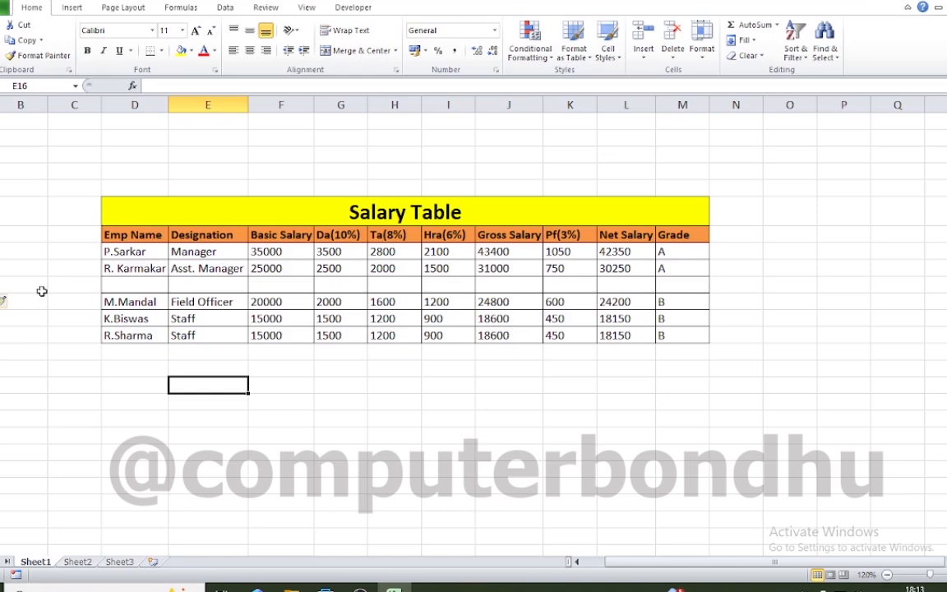
Step: Delete the blank row between the Asst. Manager and Field Officer rows
left_click(4, 290)
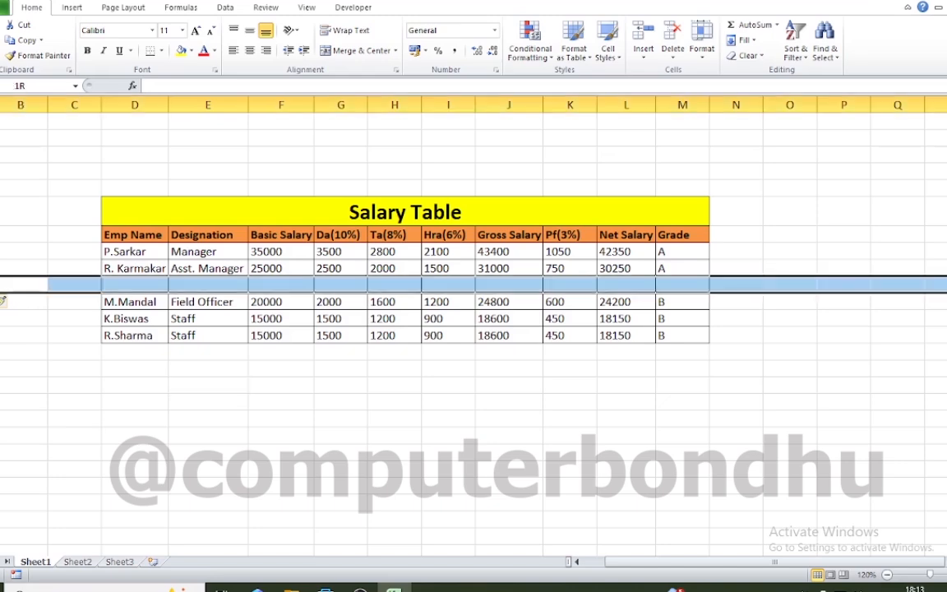
left_click(674, 36)
left_click(540, 369)
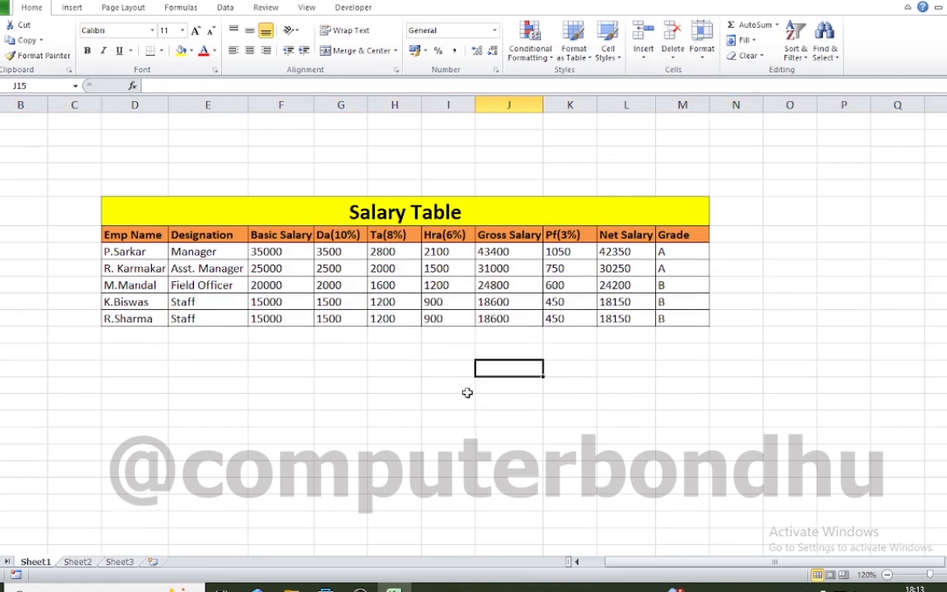
left_click(374, 384)
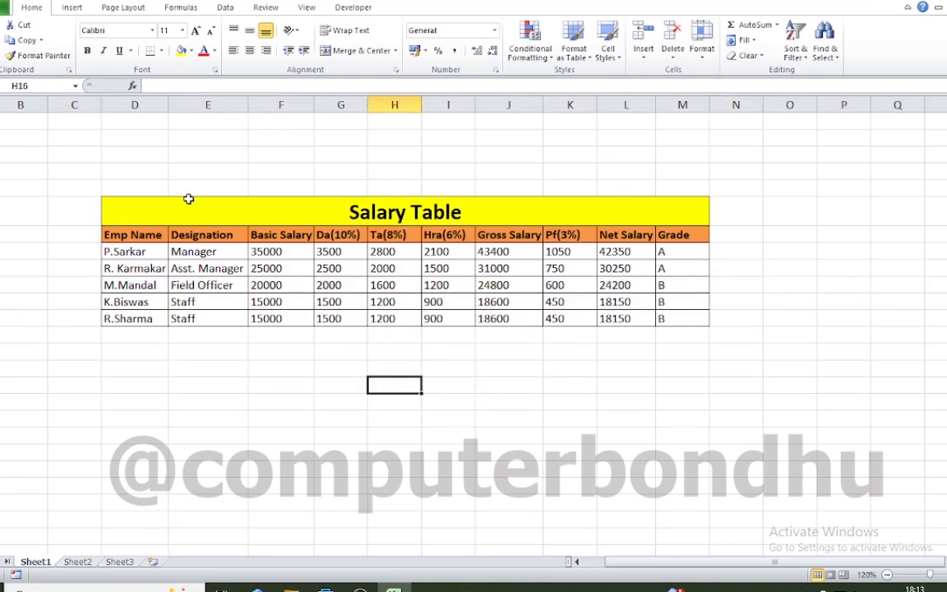
Step: Copy the whole salary table, including its title, and paste the copy below it starting at cell G17
left_click_drag(188, 197, 589, 305)
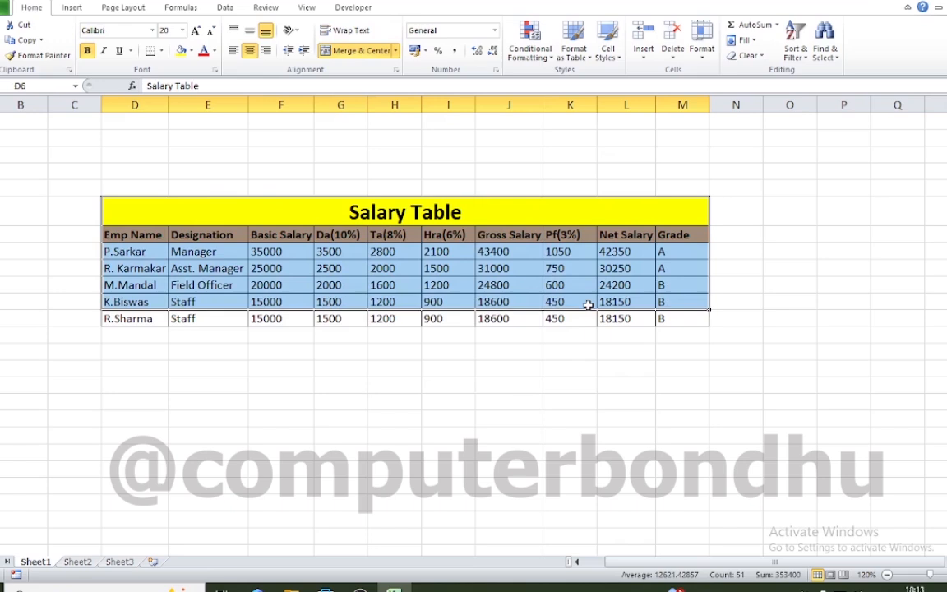
left_click(461, 420)
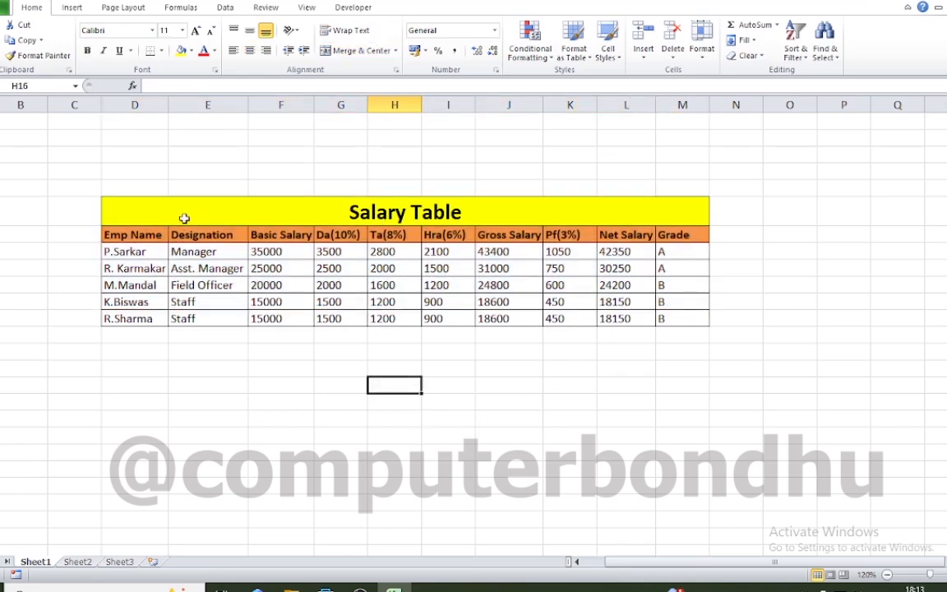
left_click_drag(167, 197, 542, 321)
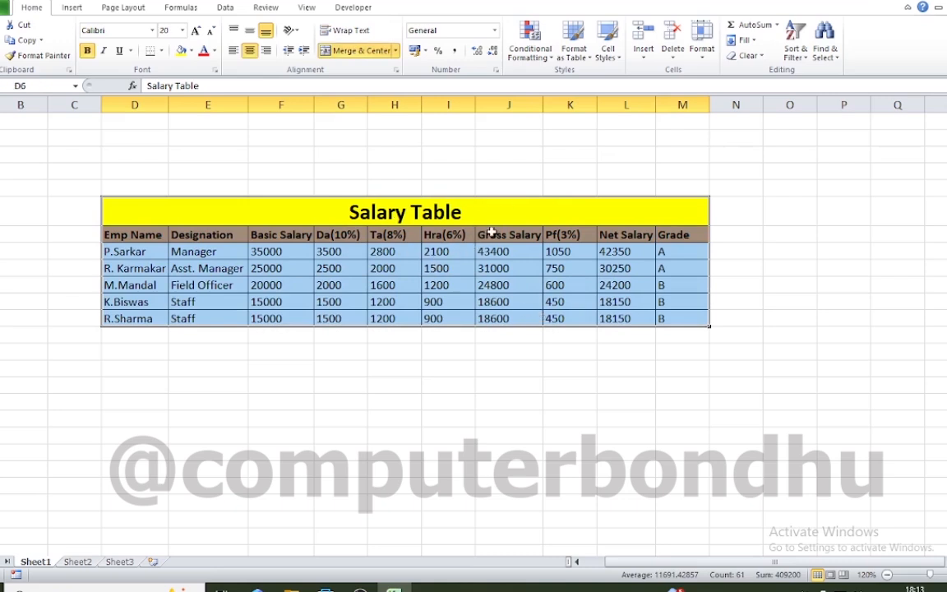
right_click(491, 232)
left_click(497, 254)
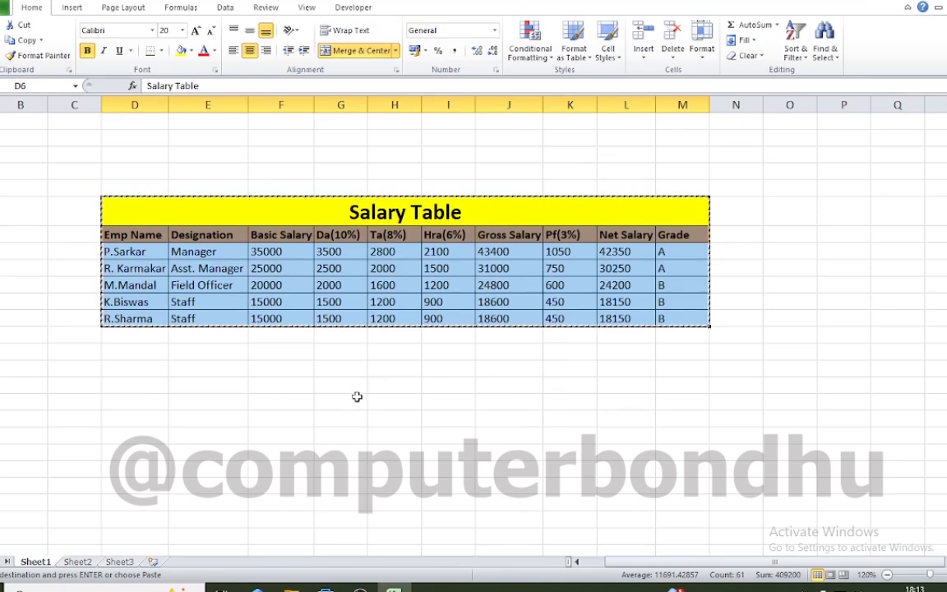
left_click(357, 397)
right_click(357, 400)
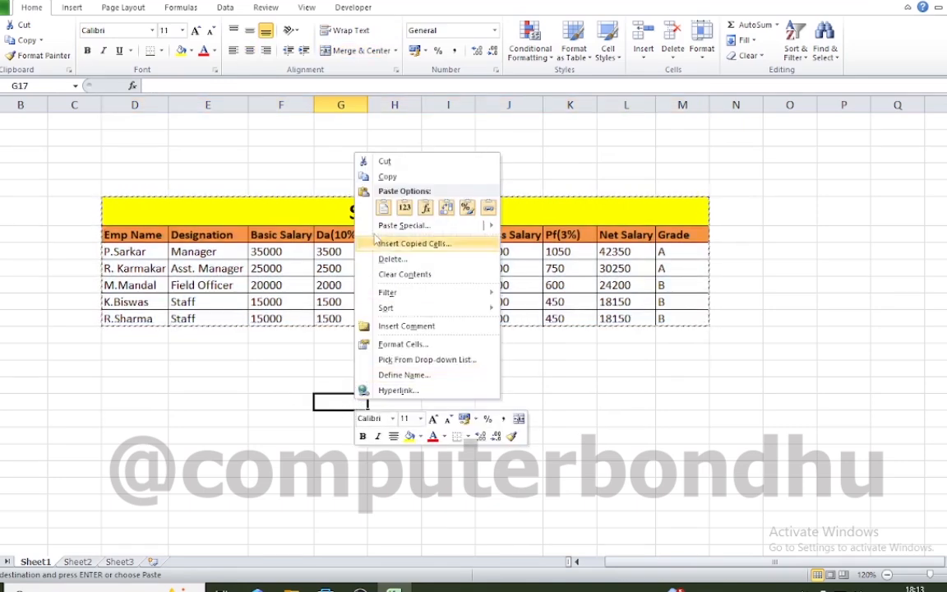
left_click(383, 207)
left_click(705, 369)
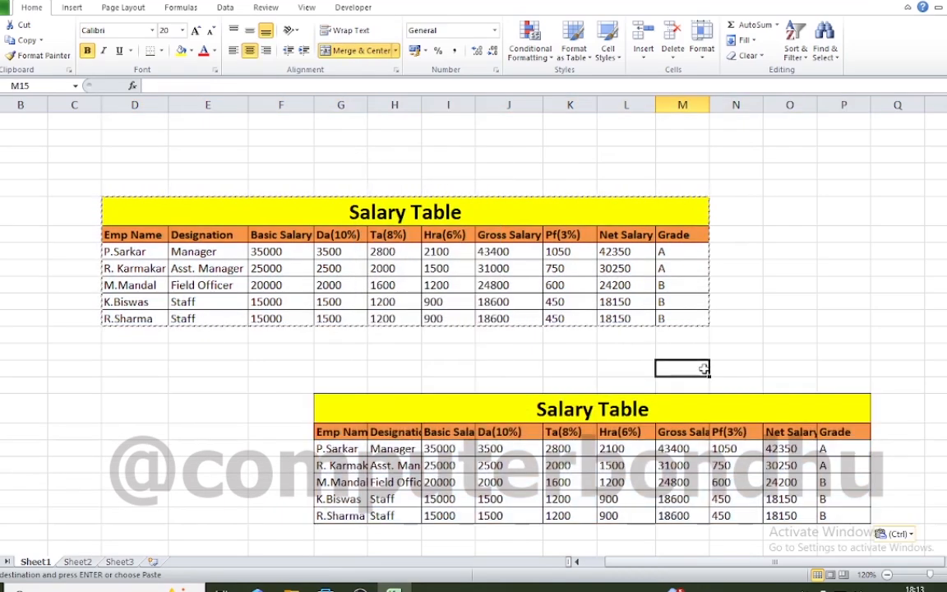
key("Escape")
left_click(736, 354)
left_click(630, 355)
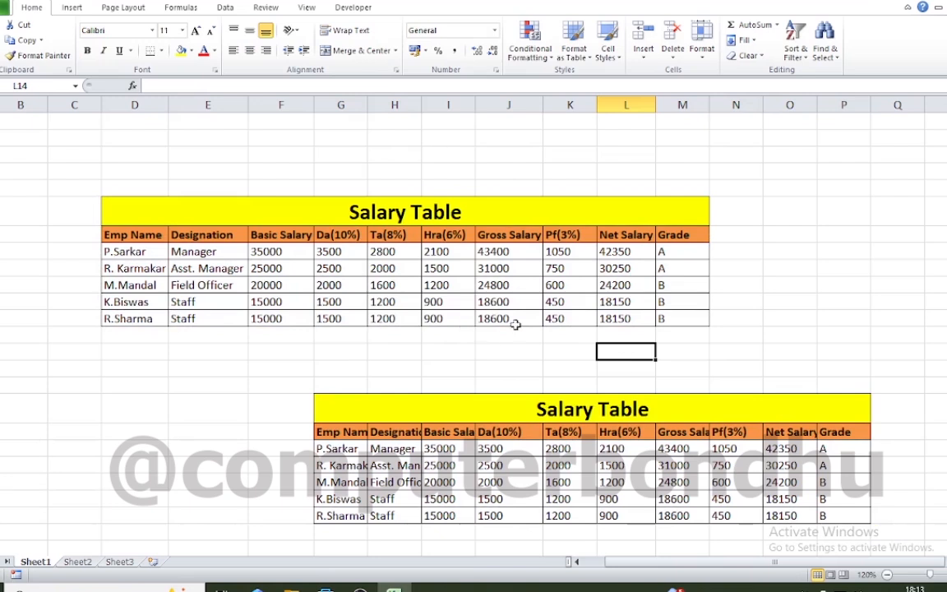
Step: Insert blank cells over the original salary table's range D6:M12 and undo the insertion
left_click_drag(145, 208, 554, 319)
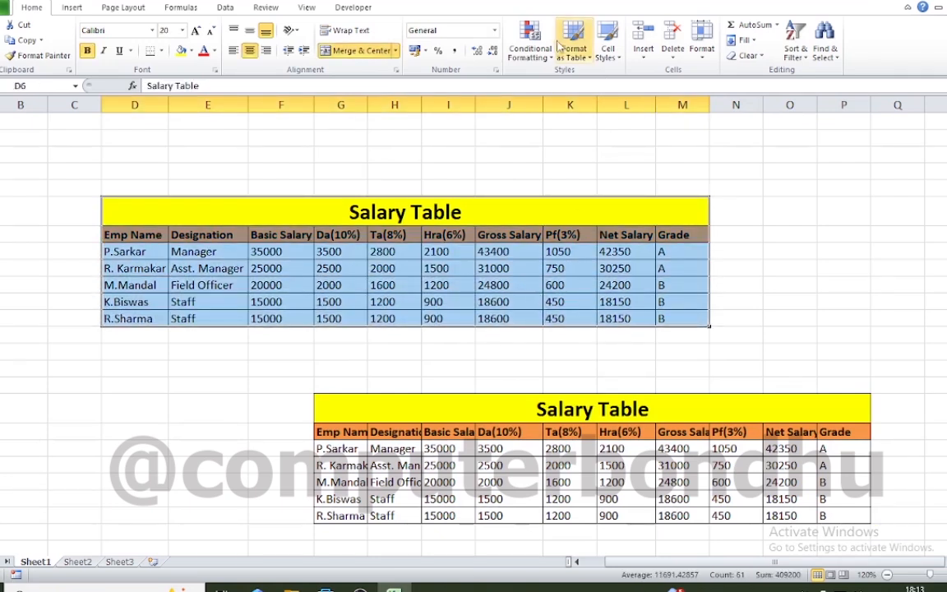
left_click(647, 39)
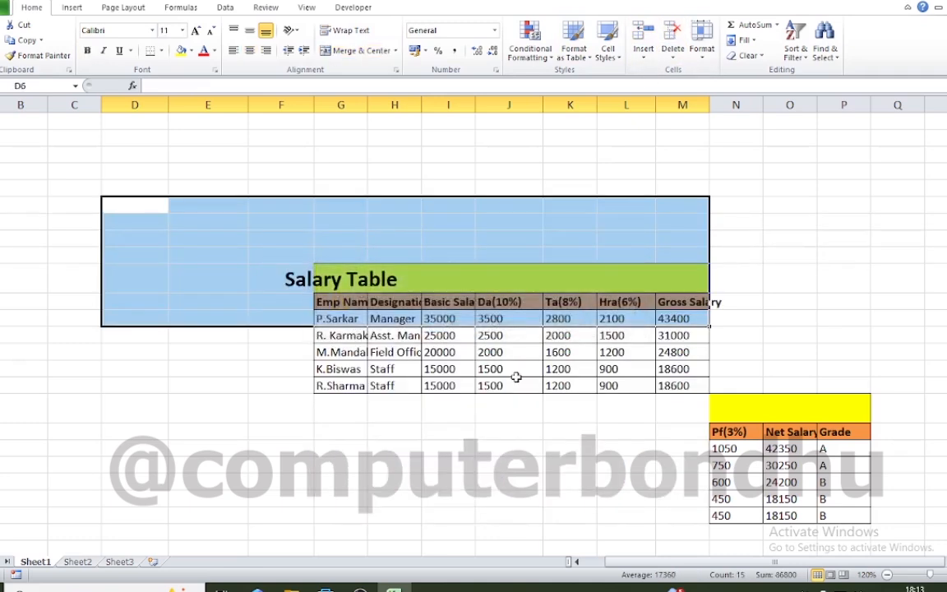
left_click(539, 435)
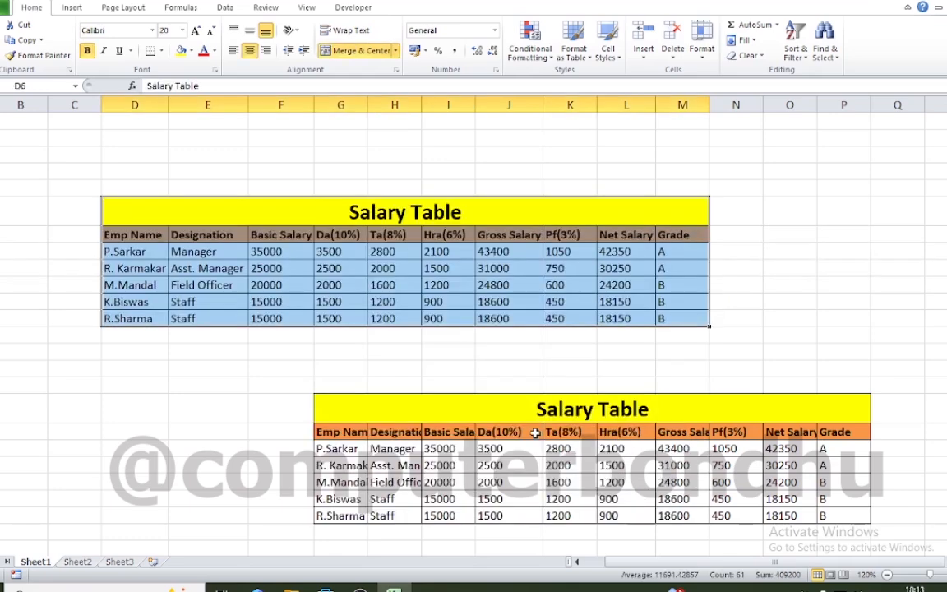
left_click(593, 366)
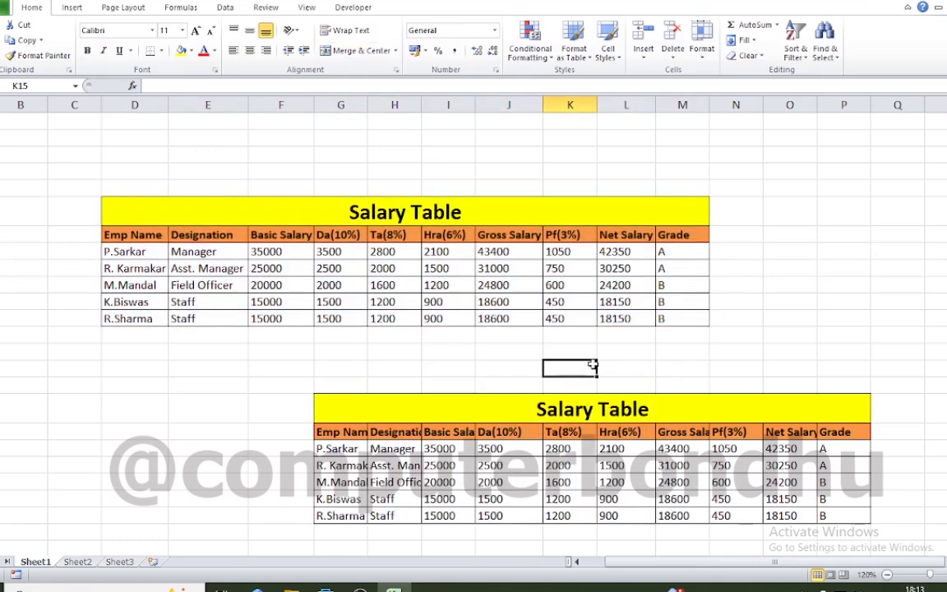
Step: Delete the block of cells starting at F15 that contains the copied salary table
left_click(444, 349)
left_click_drag(308, 364, 854, 510)
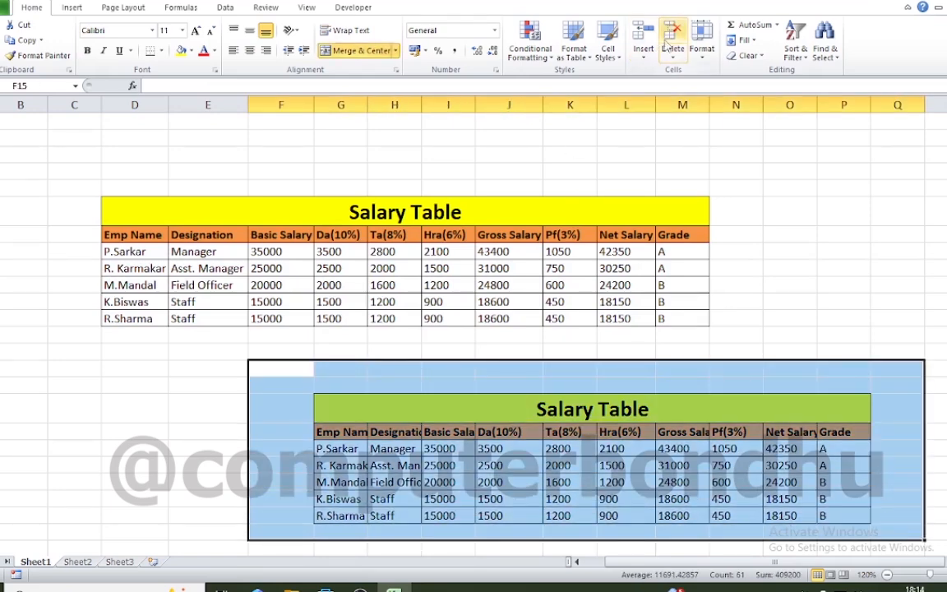
left_click(672, 34)
left_click(648, 333)
left_click(531, 400)
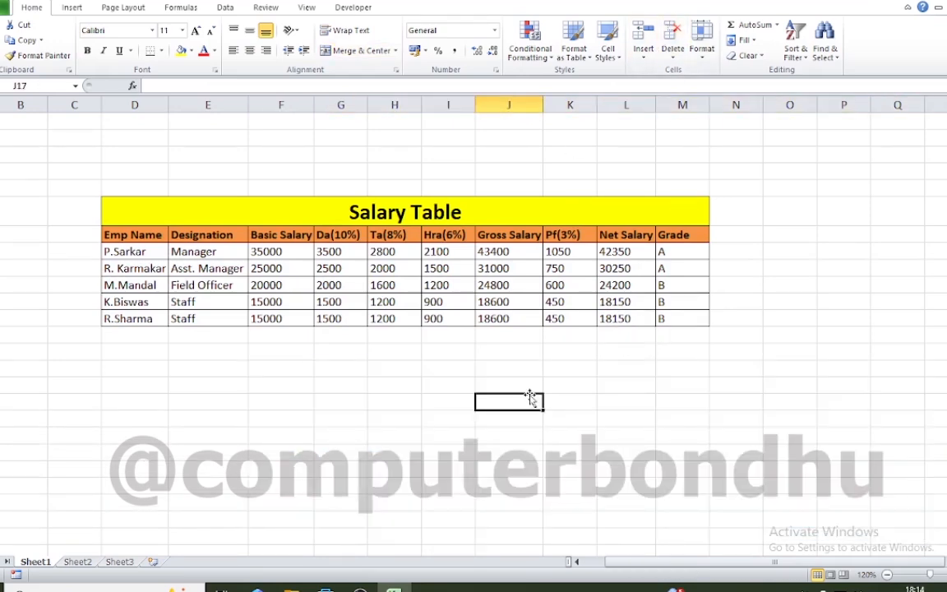
left_click(309, 349)
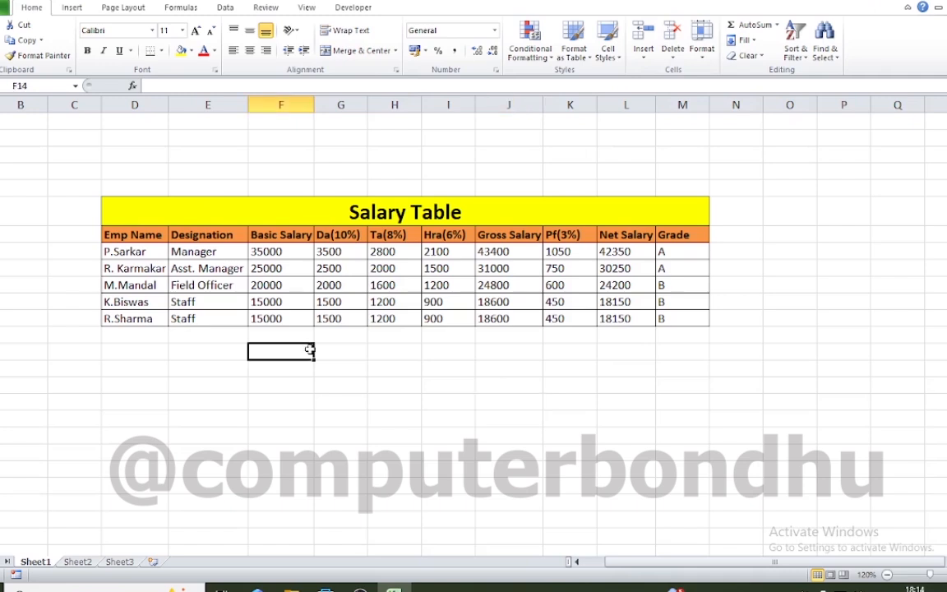
Step: Delete the cells of the whole salary table, including its title, and undo the deletion
left_click_drag(197, 205, 607, 317)
left_click(671, 42)
left_click(515, 370)
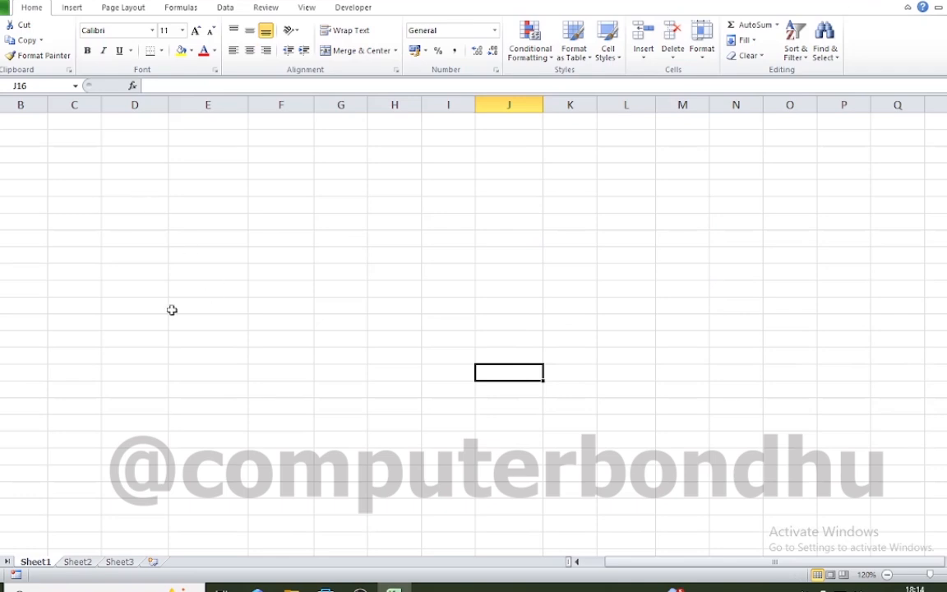
key("ctrl+z")
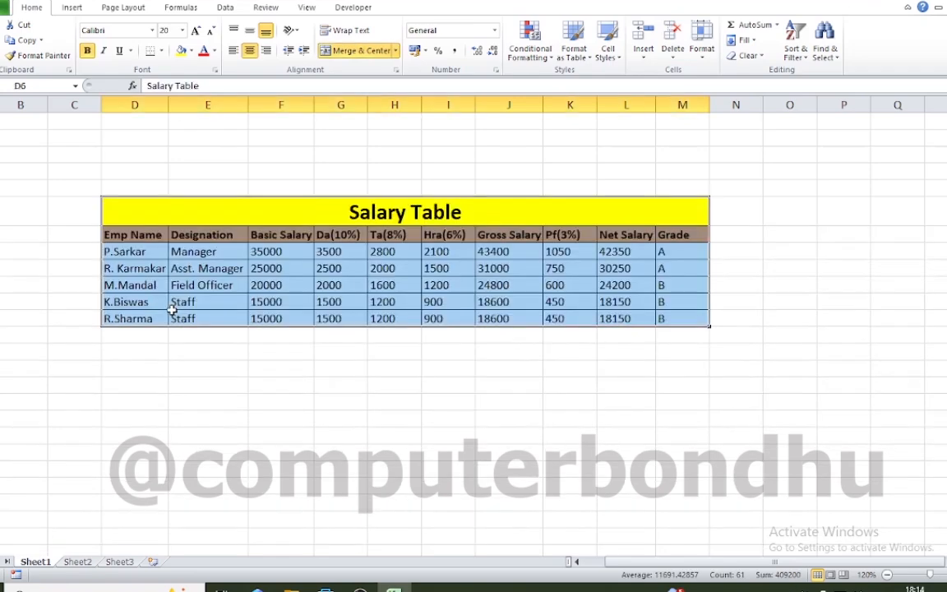
left_click(329, 417)
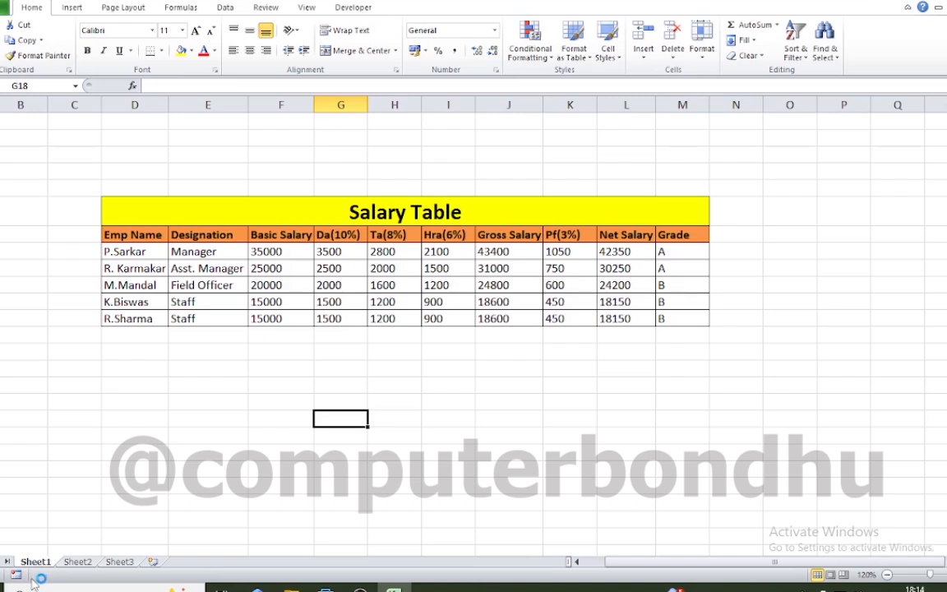
Step: Look through Sheet3 and Sheet2, and return to Sheet1 with the salary table
left_click(400, 350)
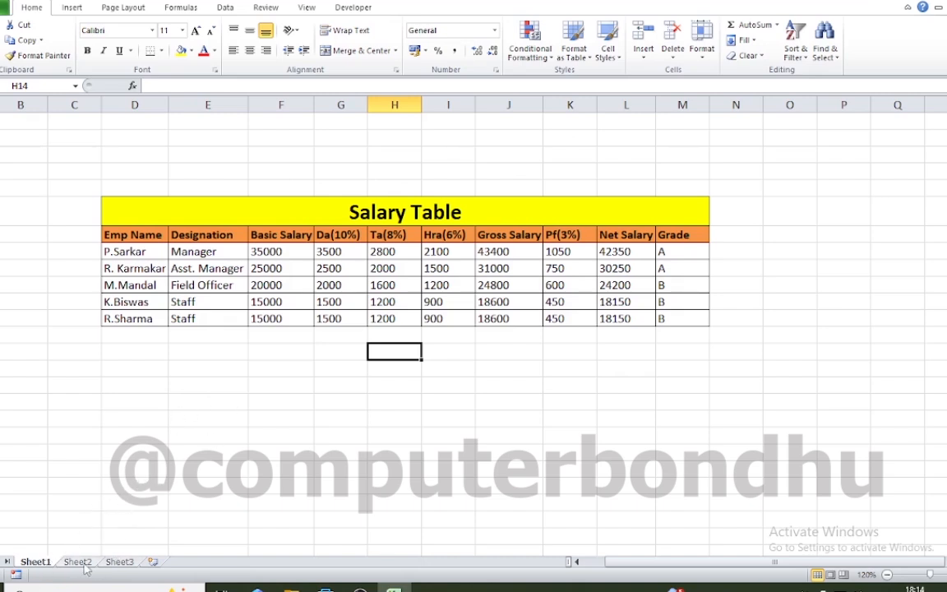
left_click(121, 542)
left_click(96, 540)
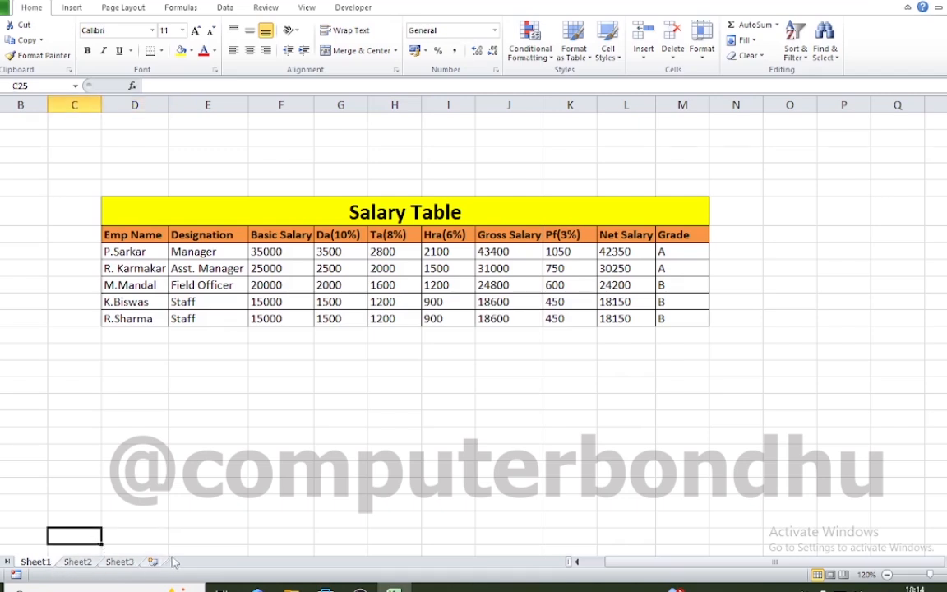
left_click(117, 563)
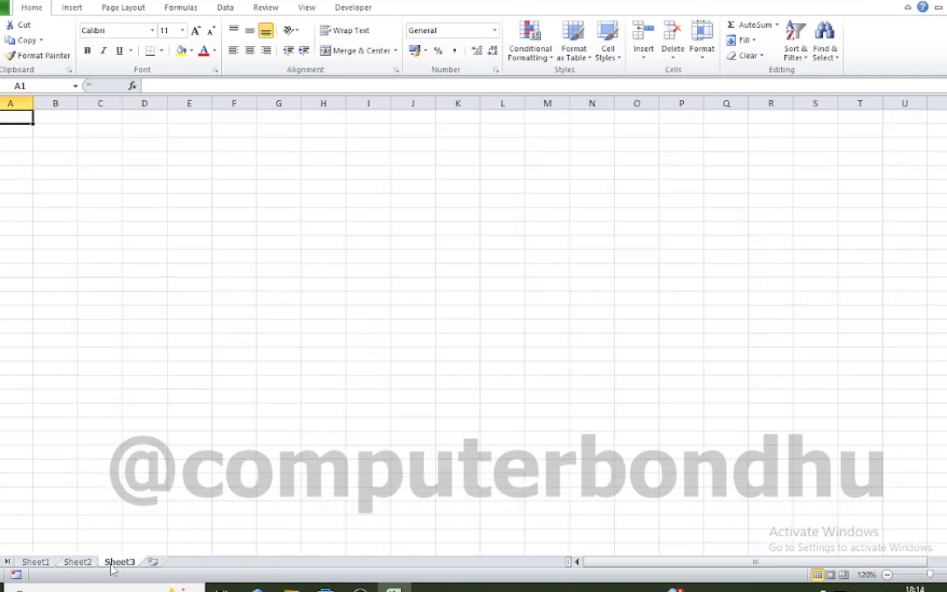
left_click(79, 563)
left_click(35, 562)
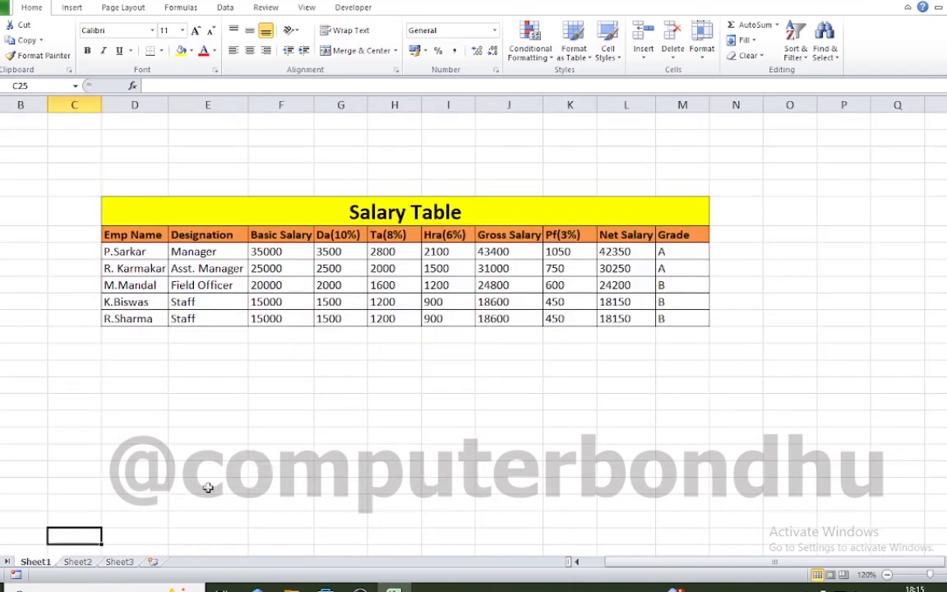
left_click(78, 562)
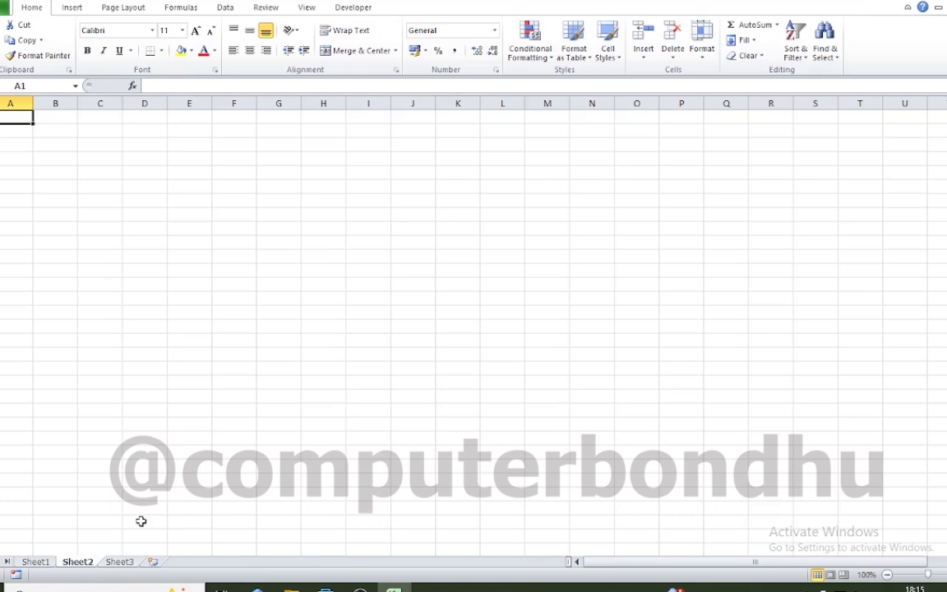
left_click(37, 562)
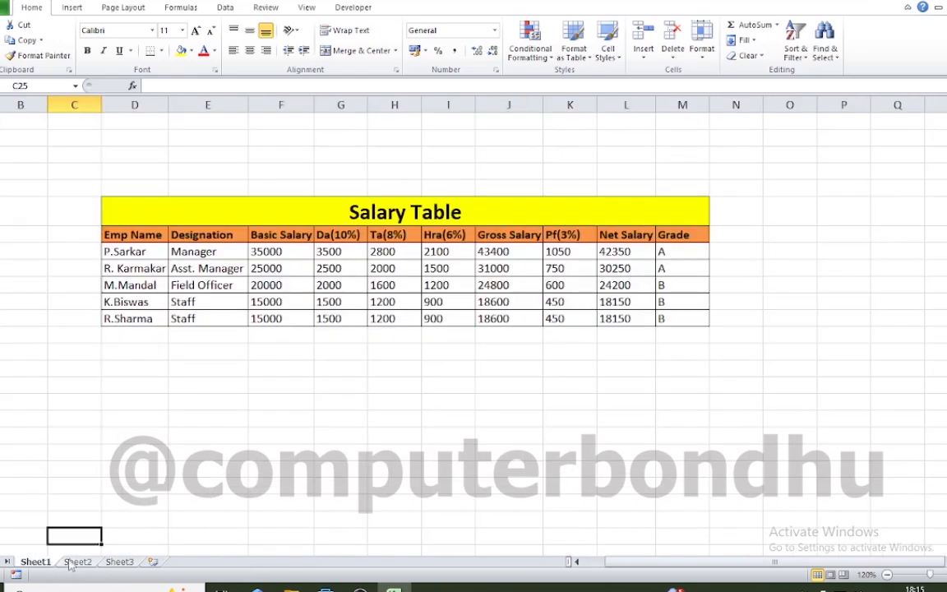
left_click(69, 563)
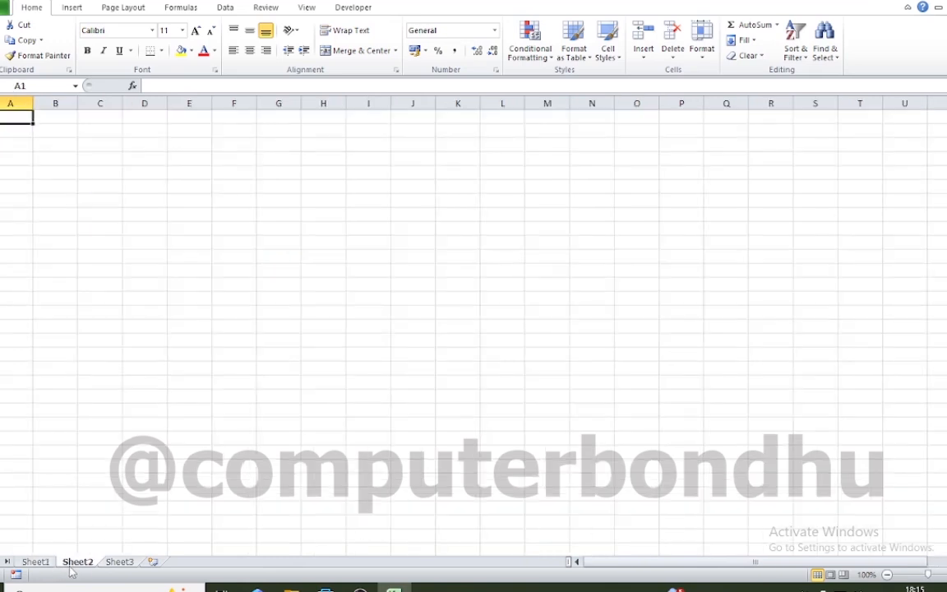
left_click(41, 562)
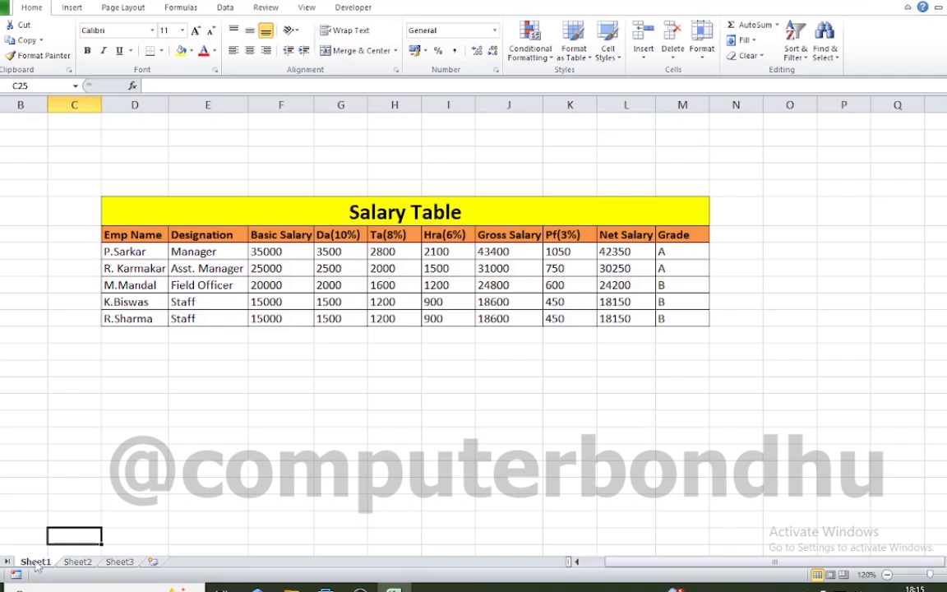
Step: Rename Sheet1 to "salary table"
right_click(36, 564)
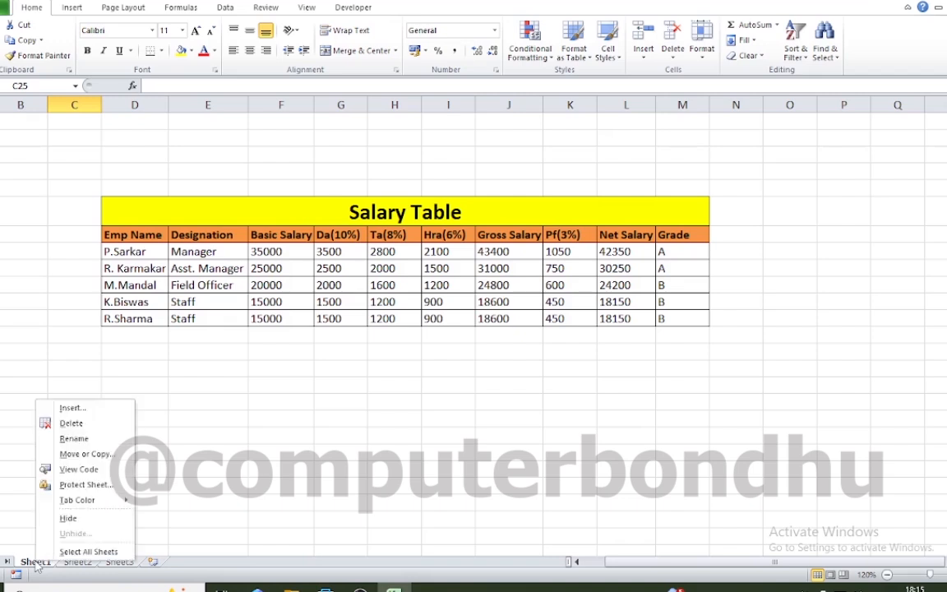
left_click(83, 440)
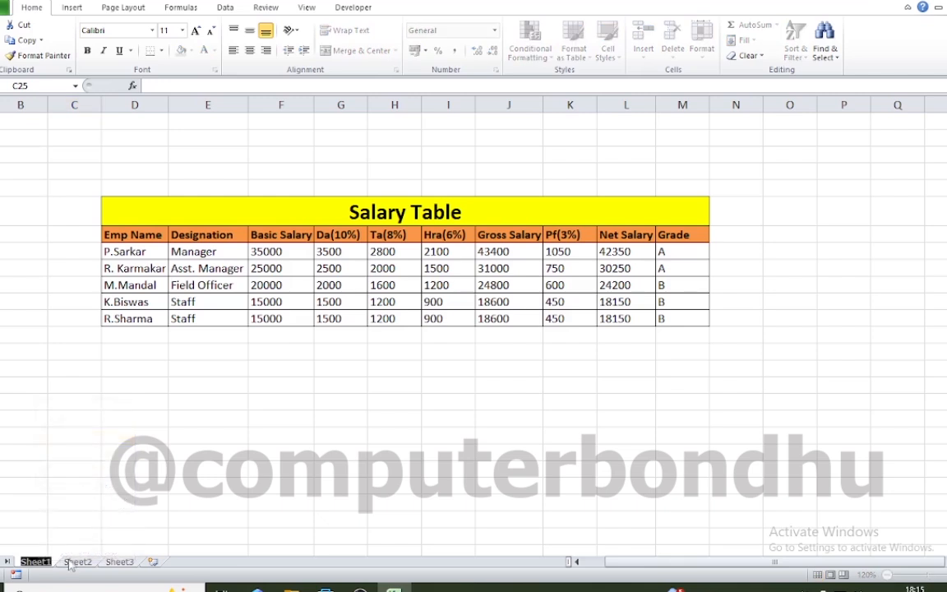
type("sal")
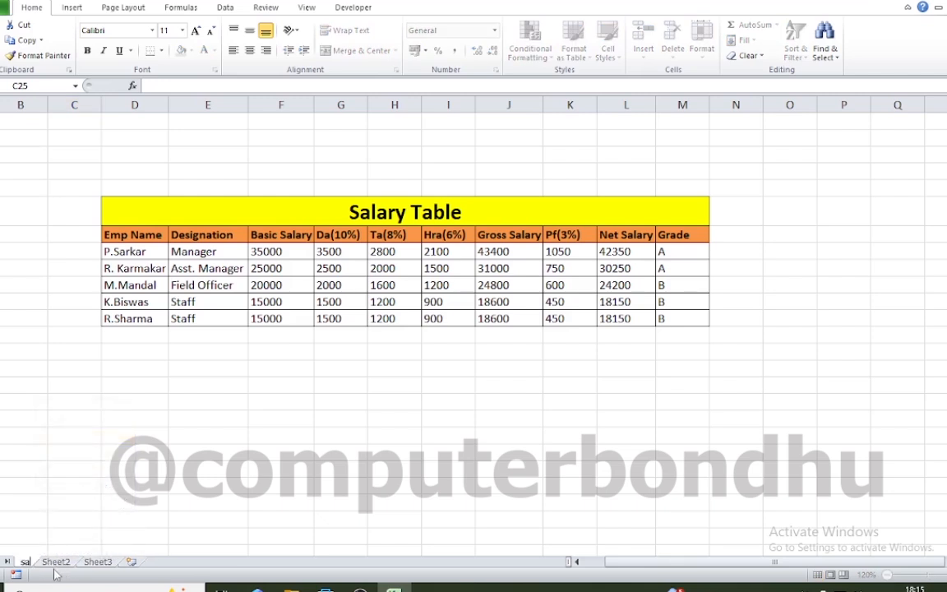
type("ary")
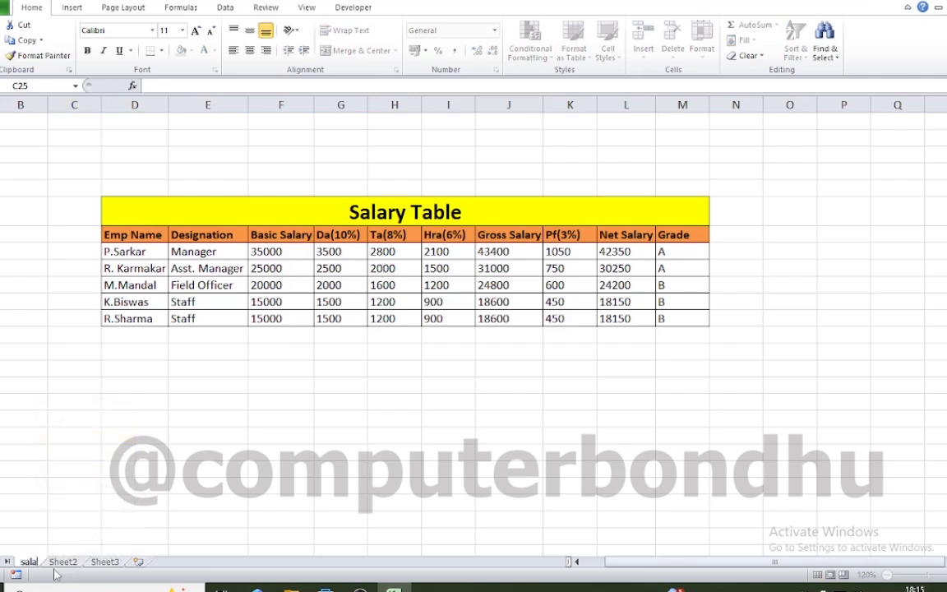
type(" t")
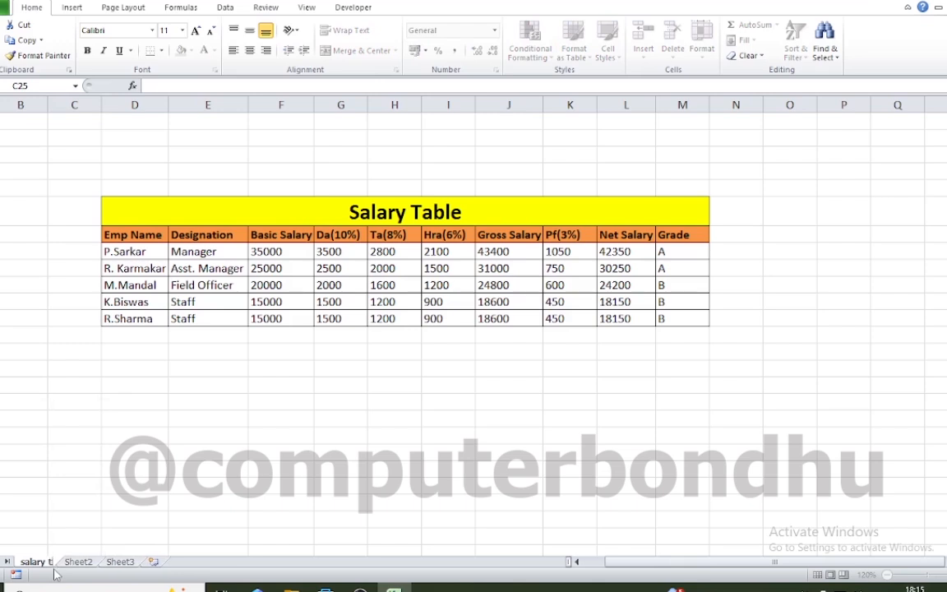
type("ab")
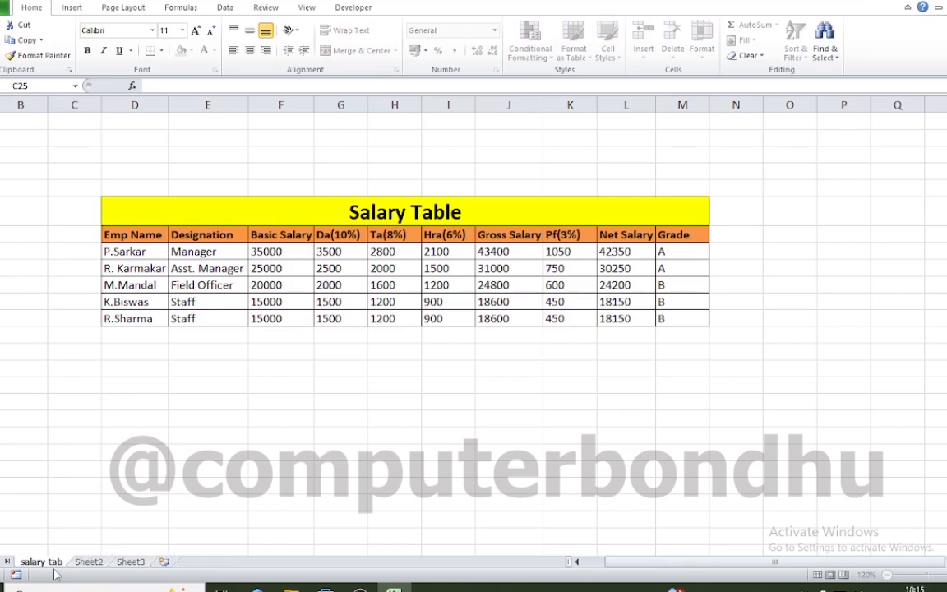
type("le")
left_click(82, 520)
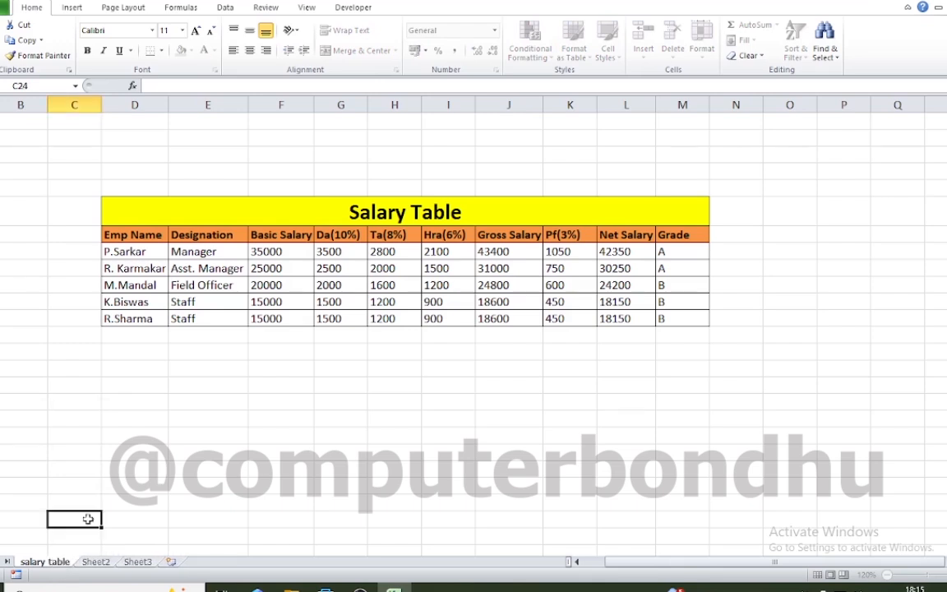
left_click(125, 547)
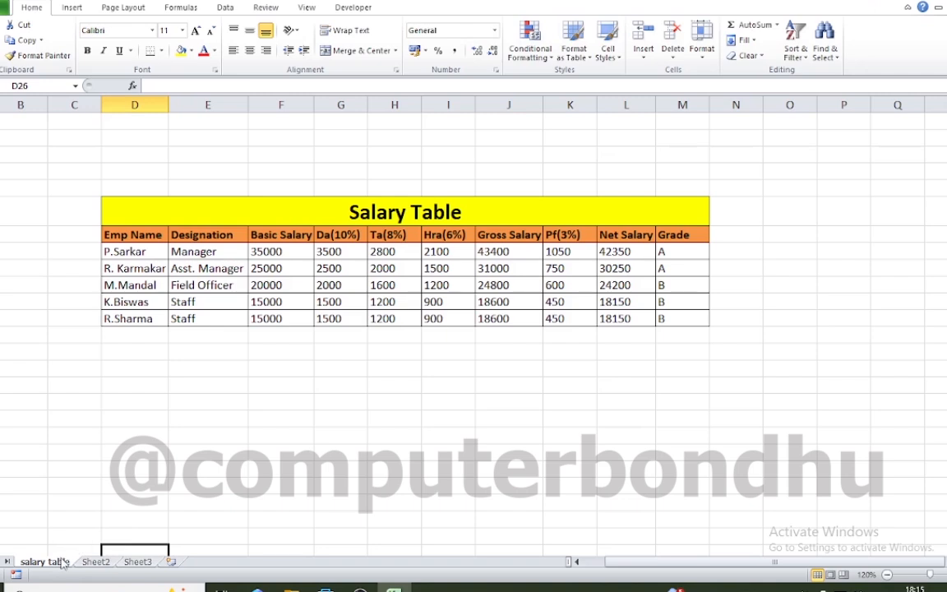
left_click(131, 500)
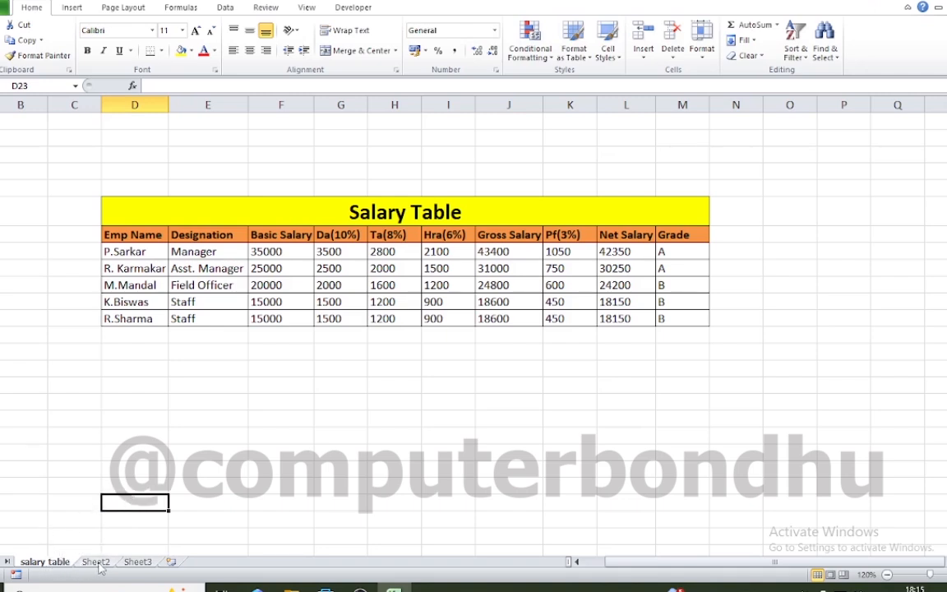
Step: Create a copy of the salary table sheet placed before the original, and compare the two sheets
right_click(49, 563)
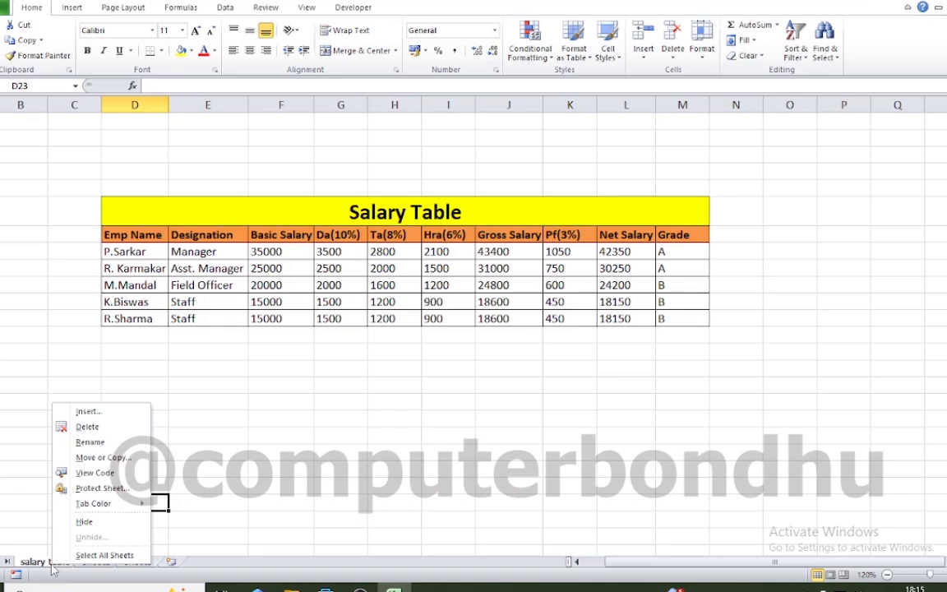
left_click(103, 459)
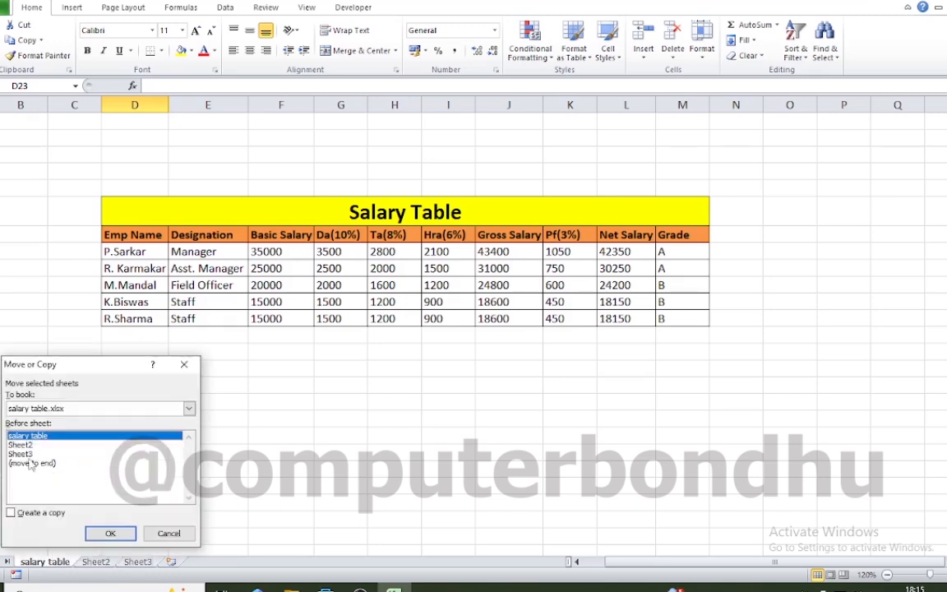
left_click(11, 513)
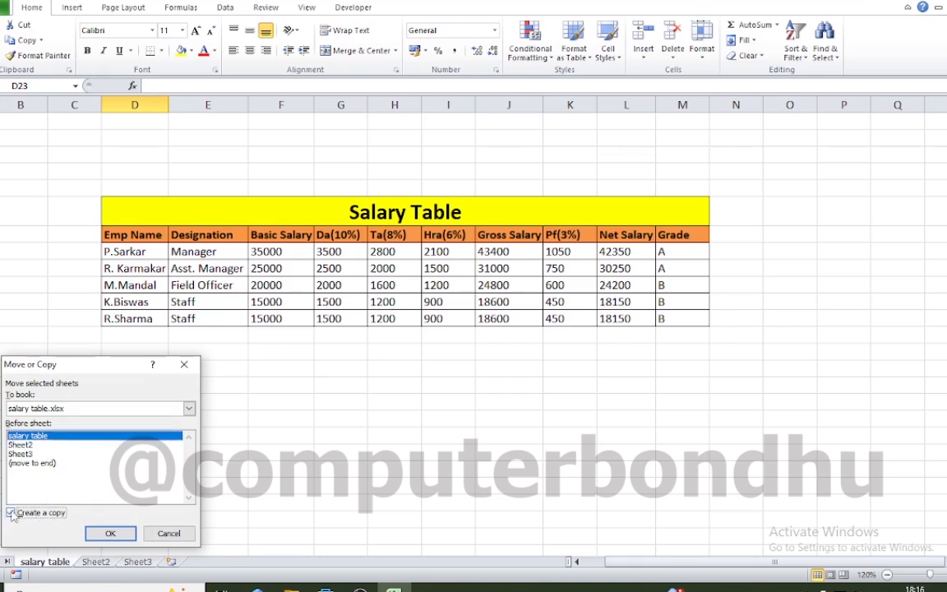
left_click(111, 533)
left_click(130, 563)
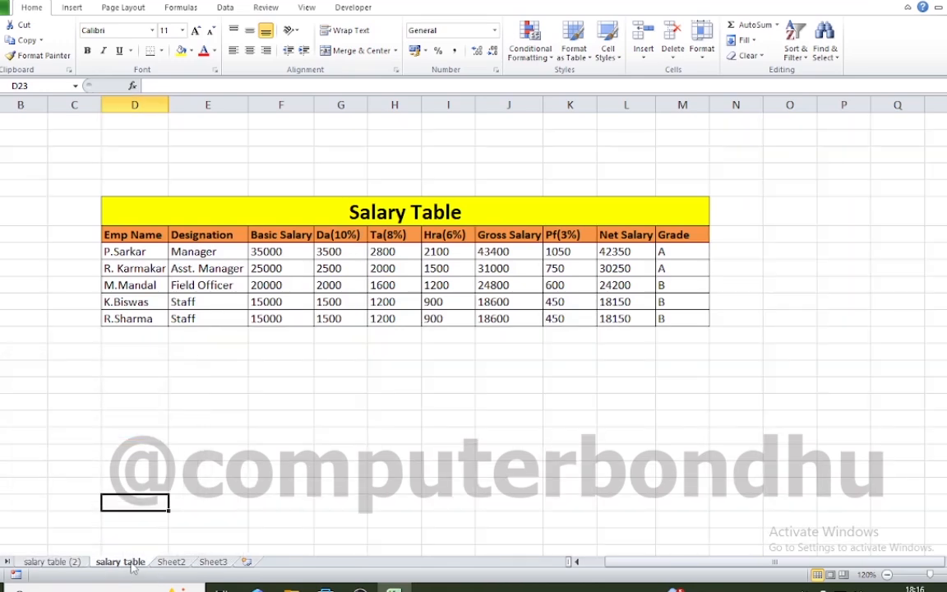
left_click(59, 564)
left_click(107, 564)
left_click(73, 564)
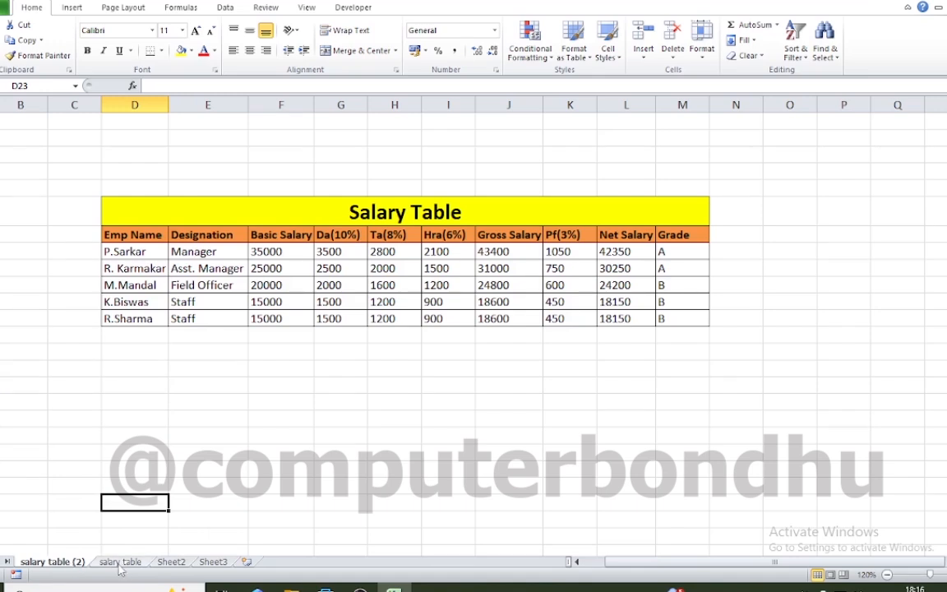
Step: Delete the copied sheet "salary table (2)" permanently from the workbook
right_click(65, 566)
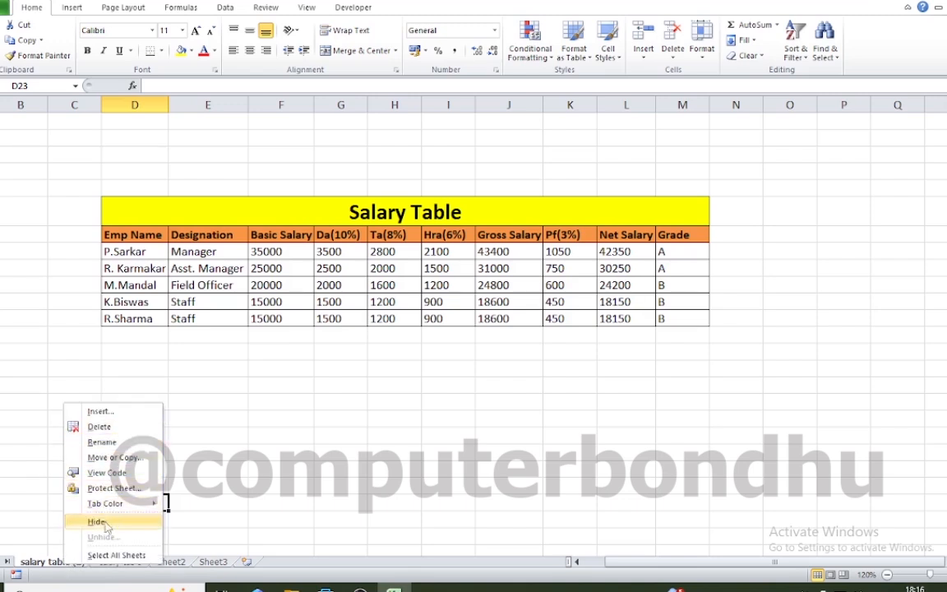
left_click(100, 427)
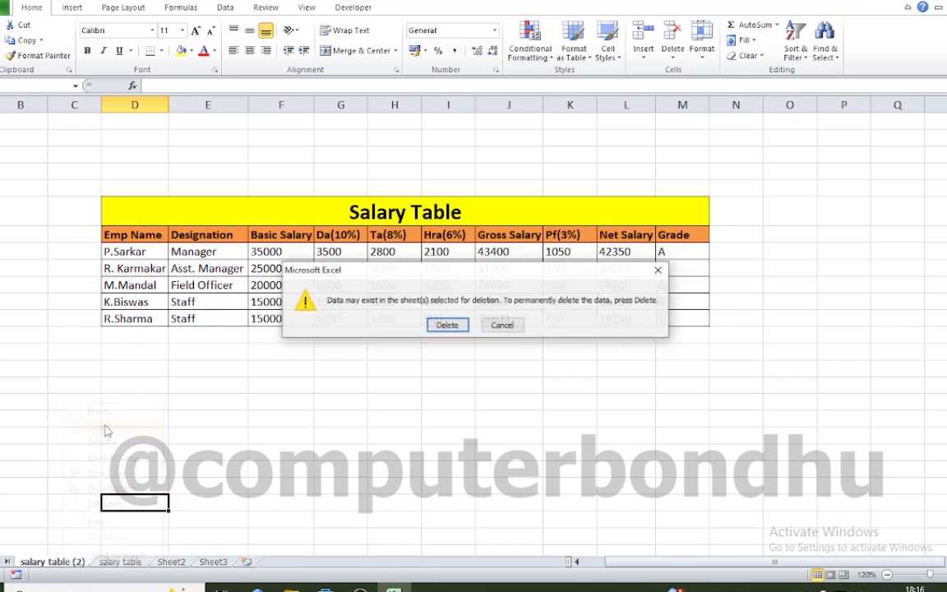
left_click(451, 325)
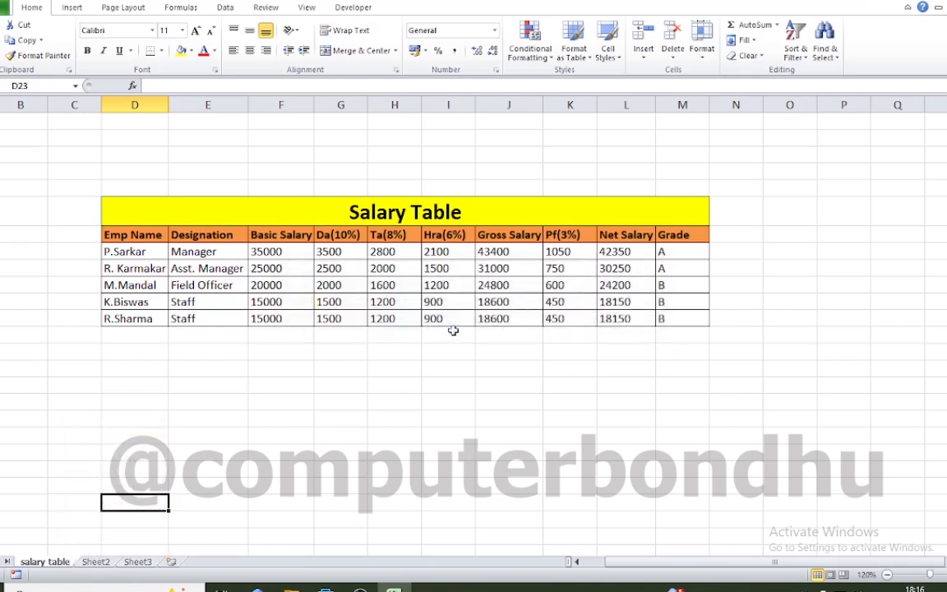
left_click(306, 490)
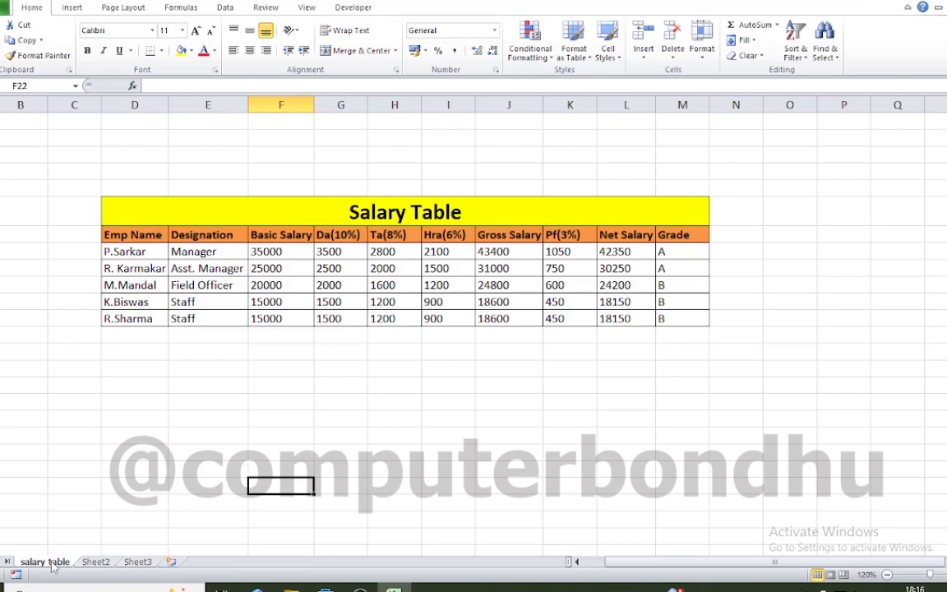
left_click(166, 492)
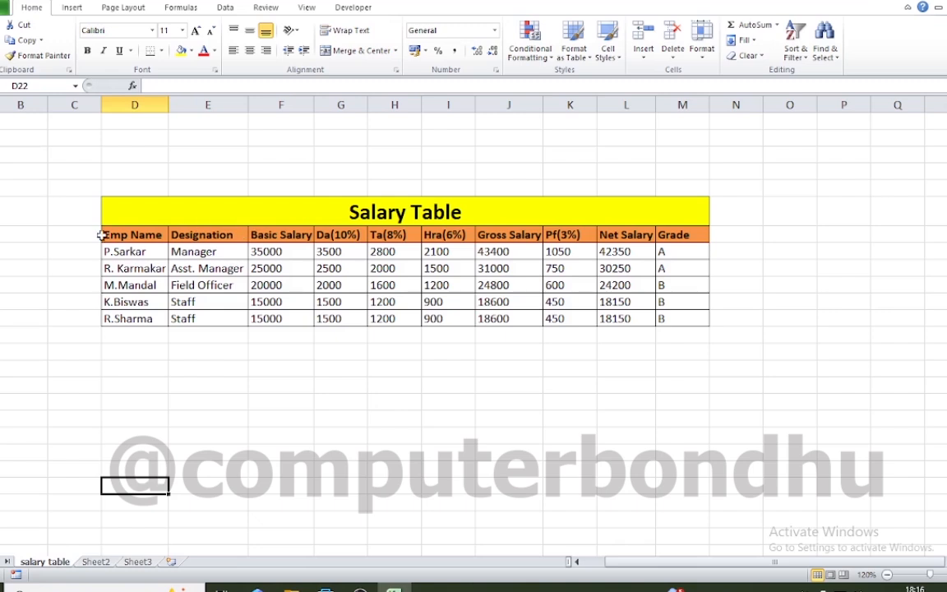
left_click_drag(105, 237, 717, 234)
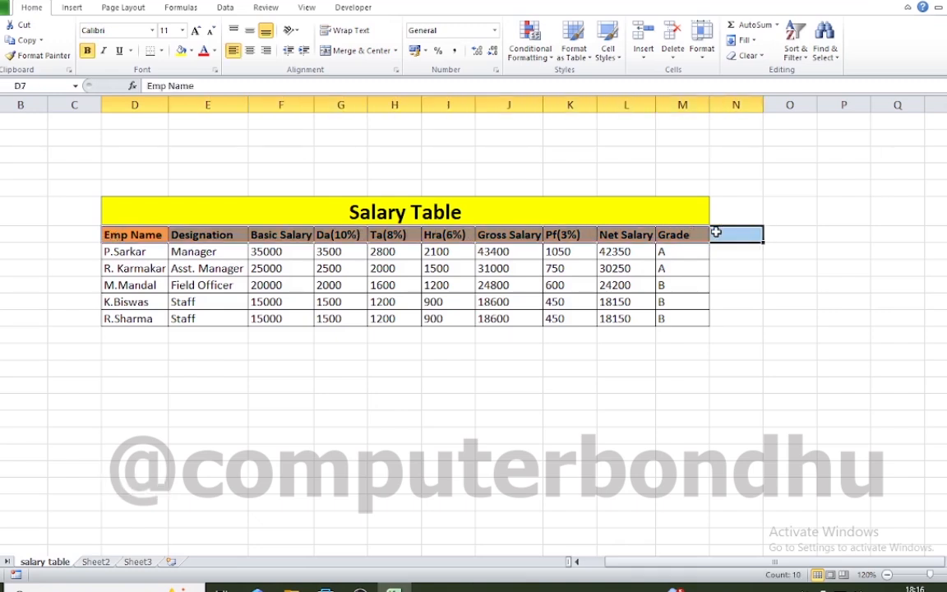
left_click(582, 352)
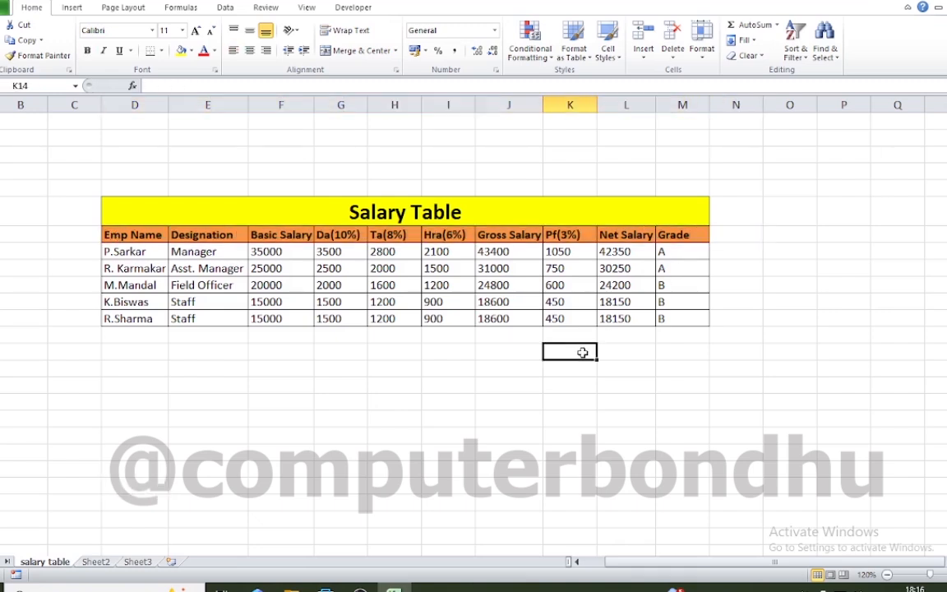
left_click(434, 385)
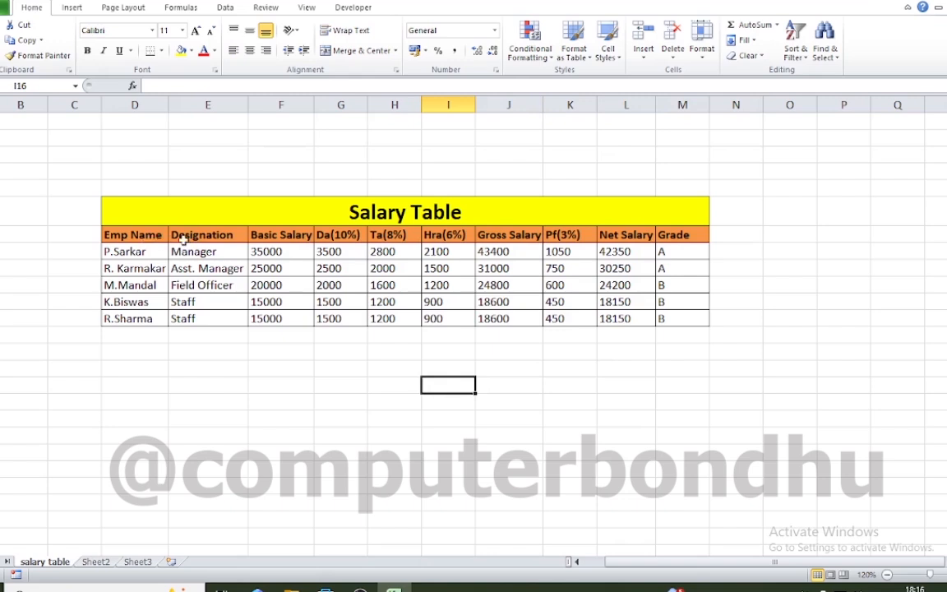
left_click(260, 385)
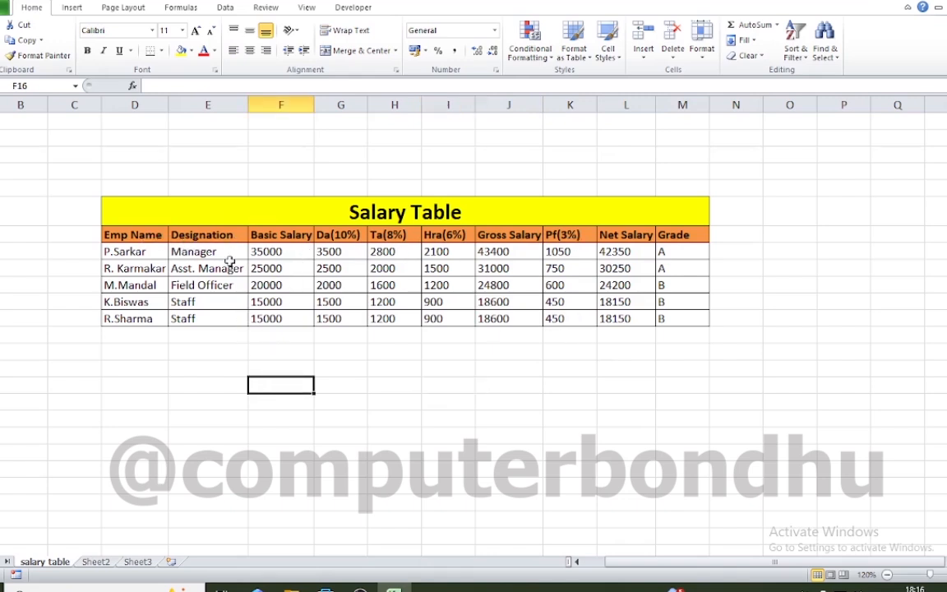
Step: Add filter controls to the salary table's header row, from Emp Name to Grade (D7:M7)
left_click_drag(132, 235, 695, 235)
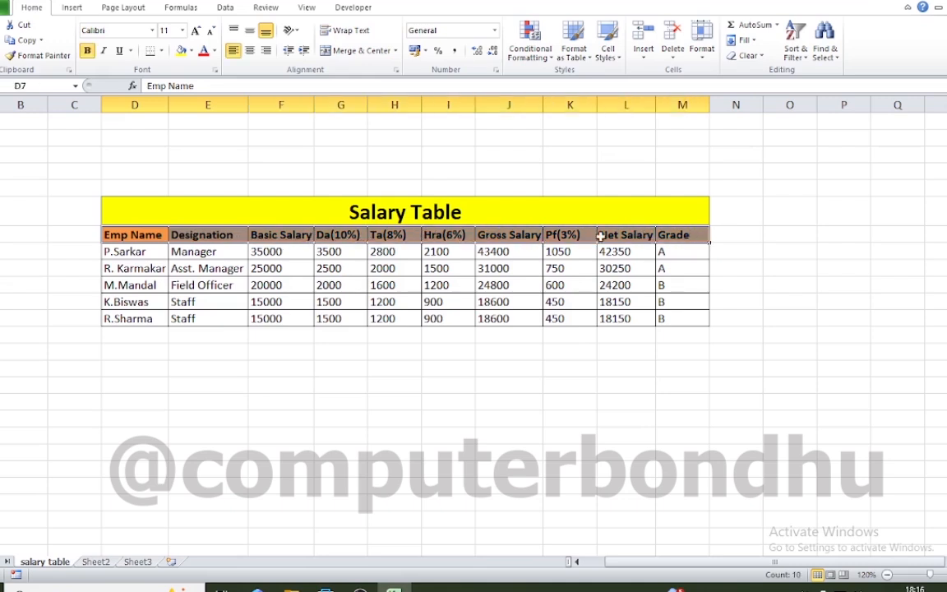
left_click(227, 10)
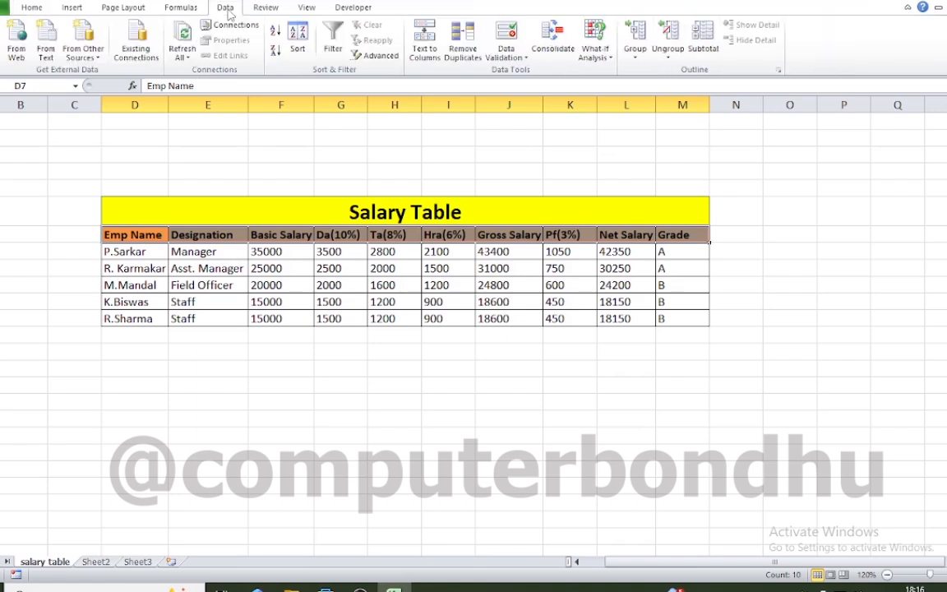
left_click(334, 35)
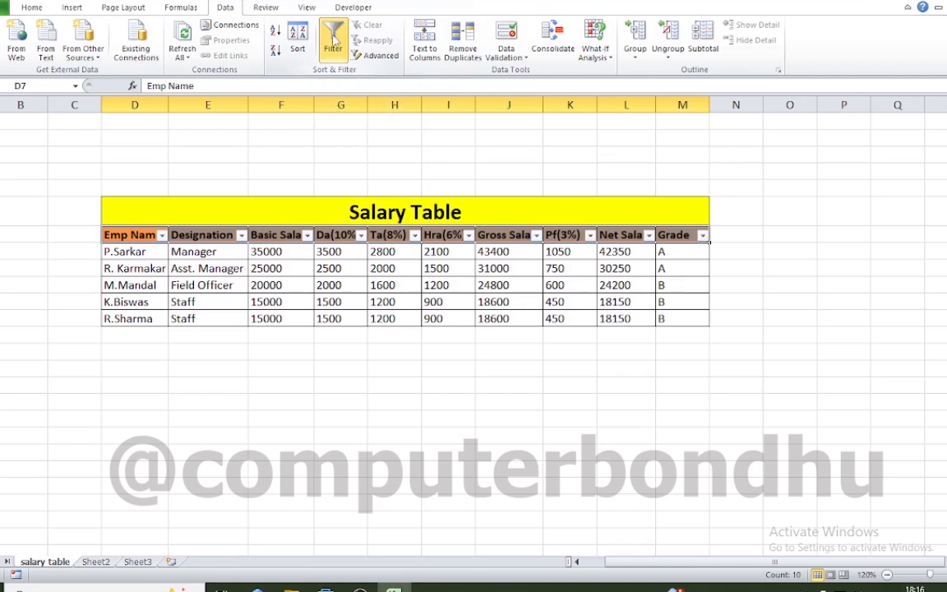
left_click(375, 358)
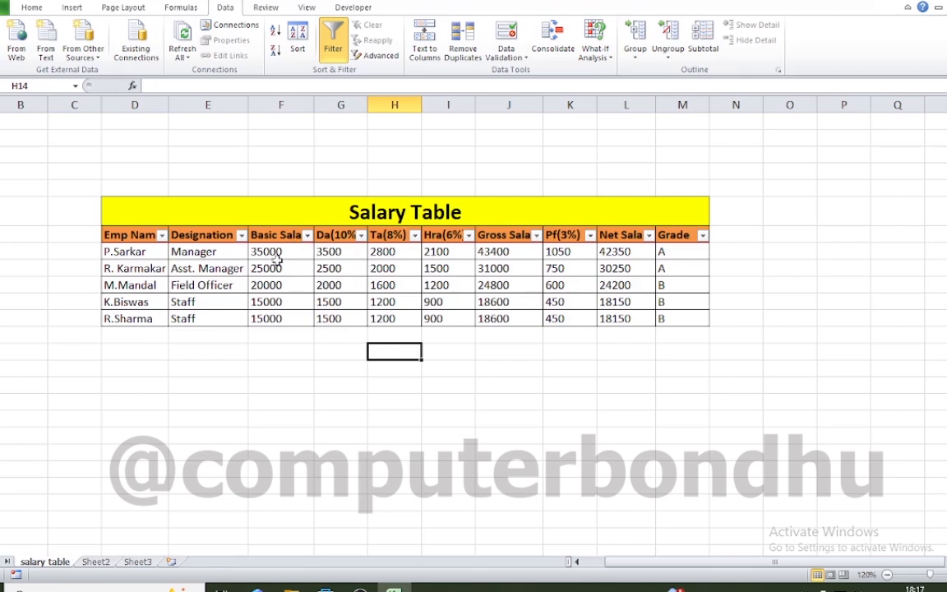
Step: Sort the salary table by Basic Salary from smallest to largest
left_click(307, 236)
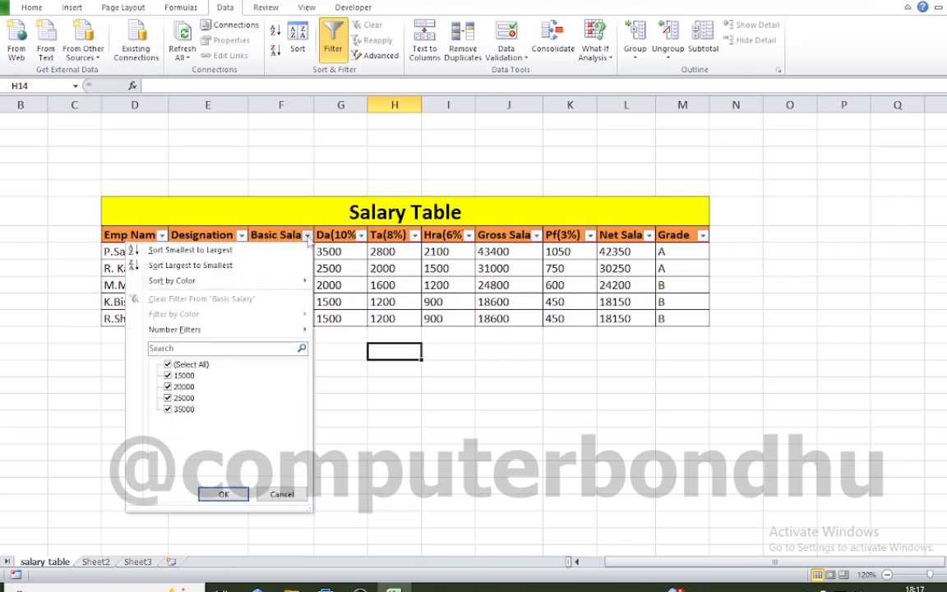
left_click(202, 254)
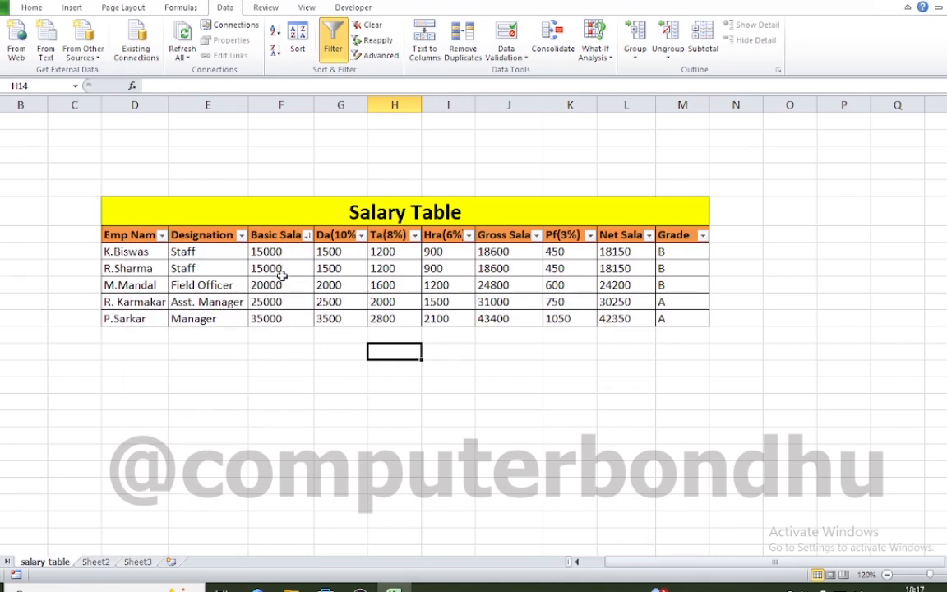
left_click(289, 354)
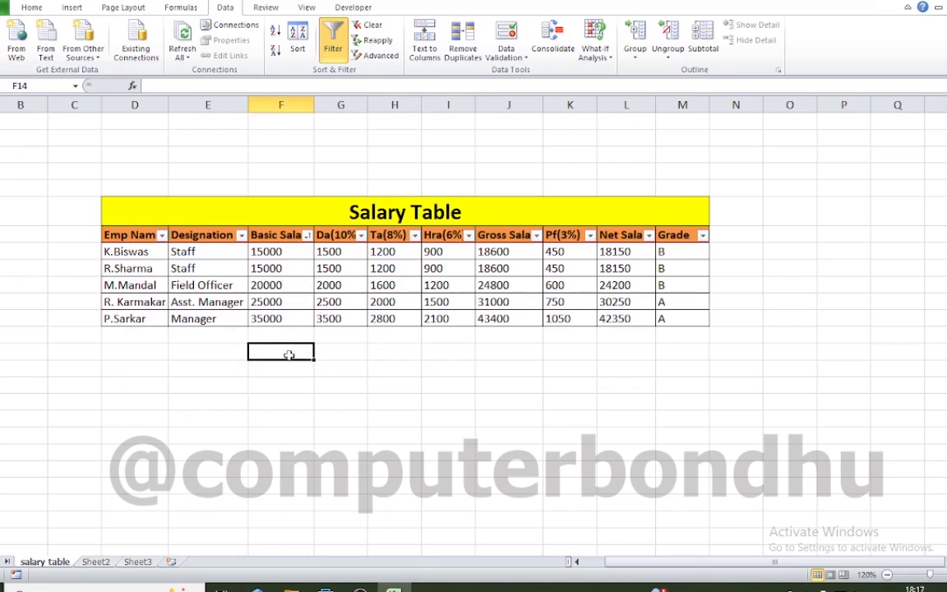
Step: Sort the salary table by Basic Salary from largest to smallest
left_click(307, 236)
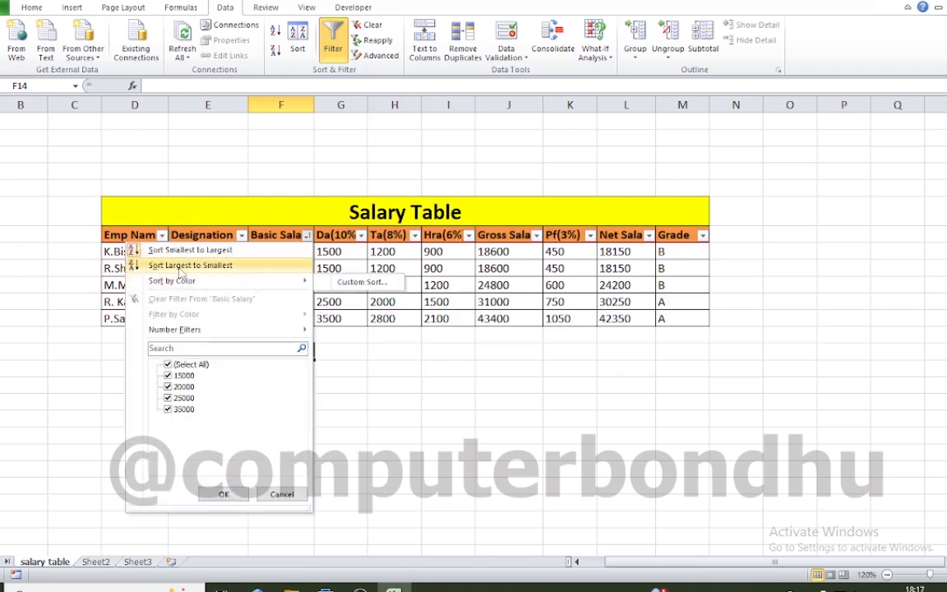
left_click(212, 265)
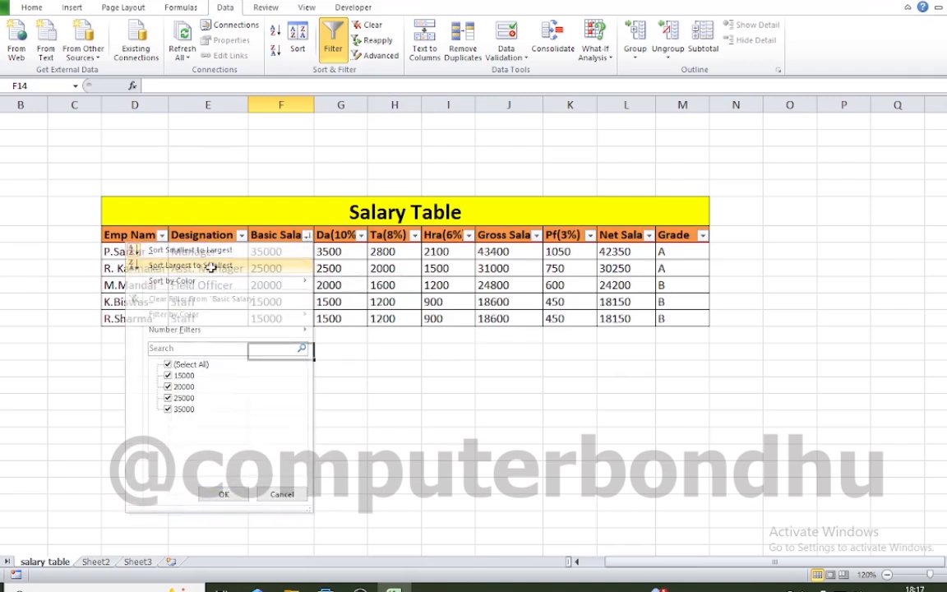
left_click(285, 370)
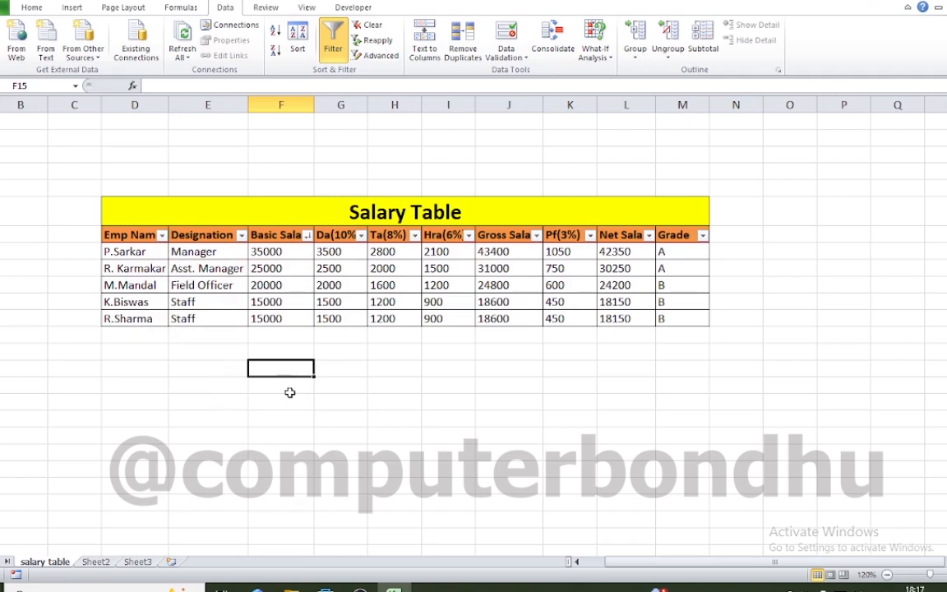
Step: Sort the salary table alphabetically by Designation, from A to Z
left_click(218, 337)
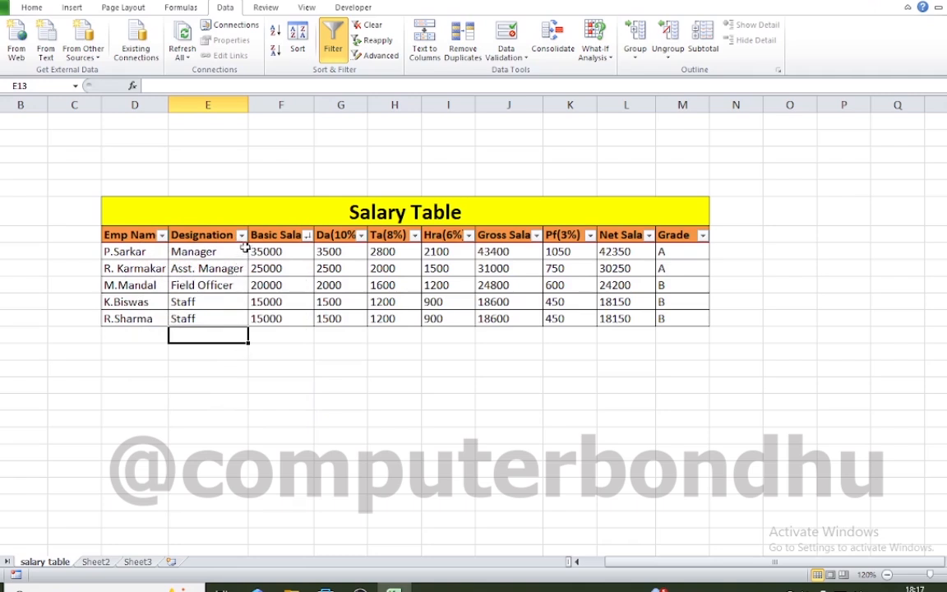
left_click(242, 236)
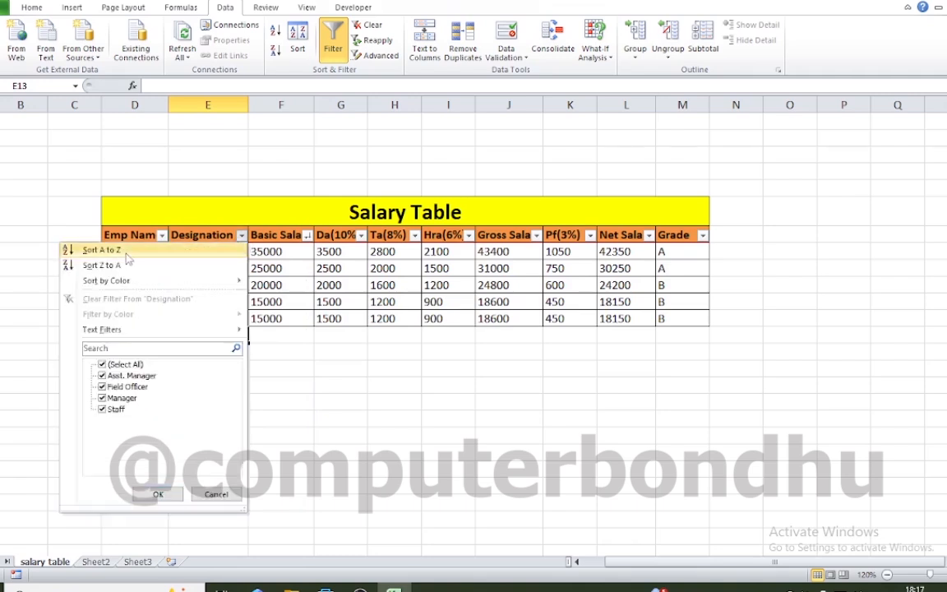
left_click(277, 390)
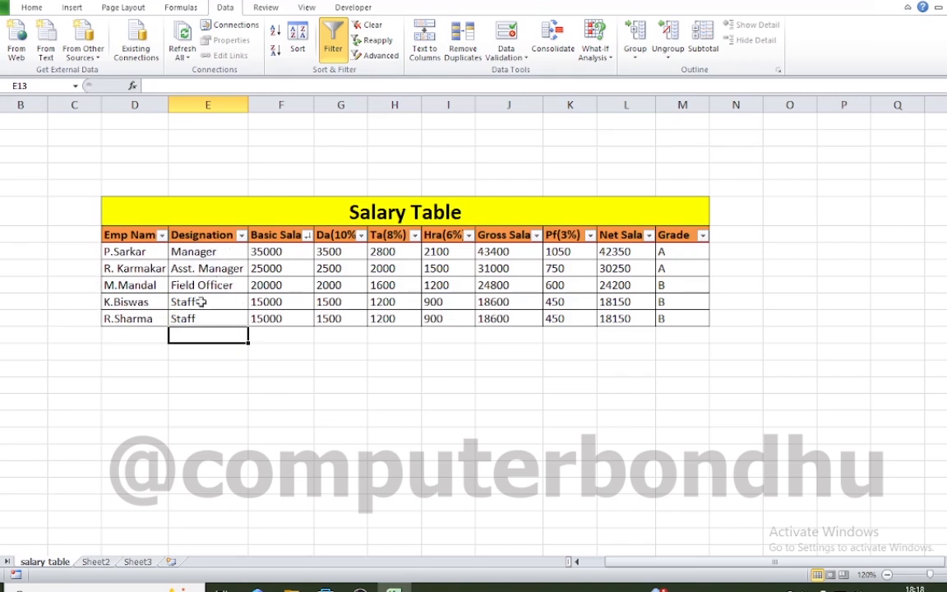
left_click(241, 236)
left_click(102, 254)
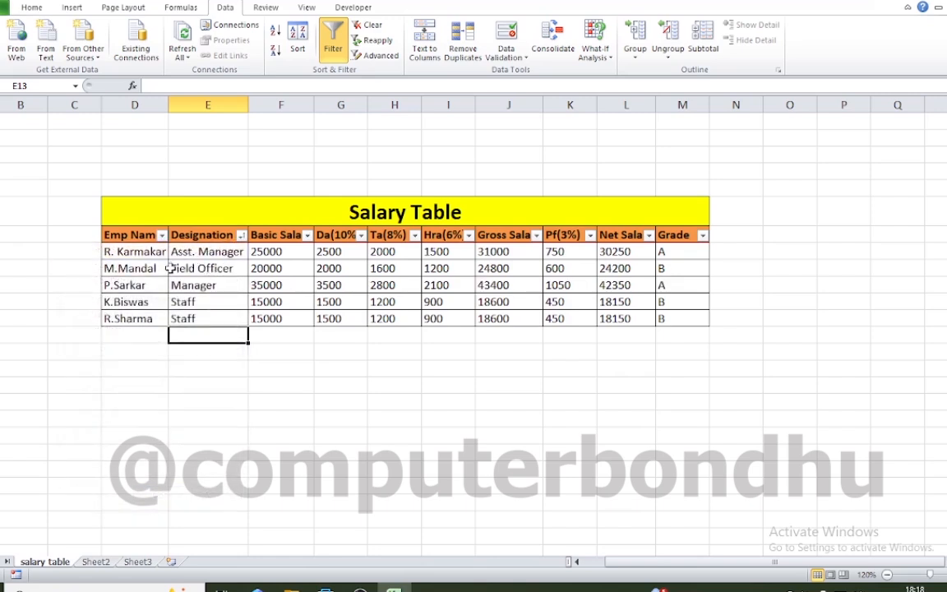
left_click(222, 358)
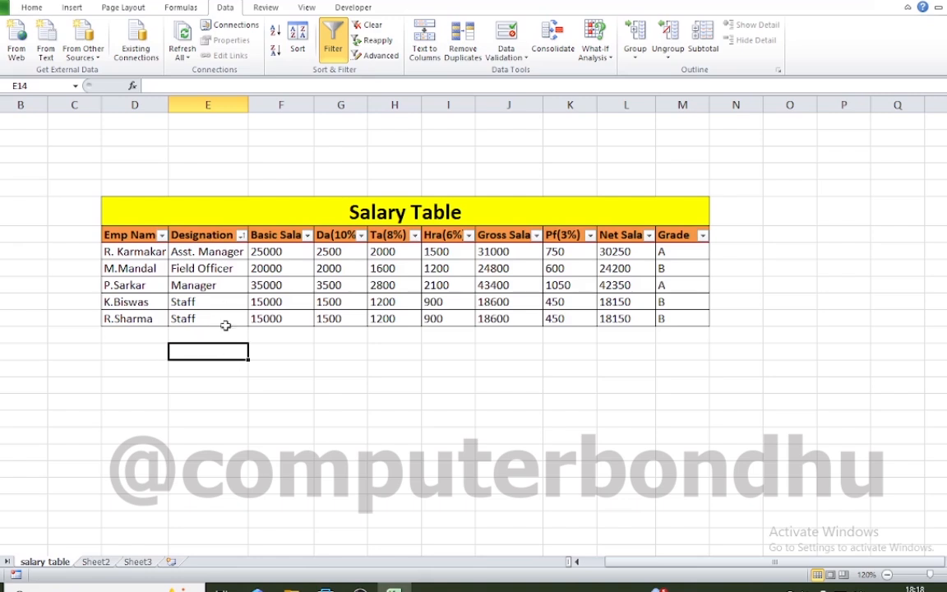
Step: Turn off the filter on the salary table's header row
left_click(257, 387)
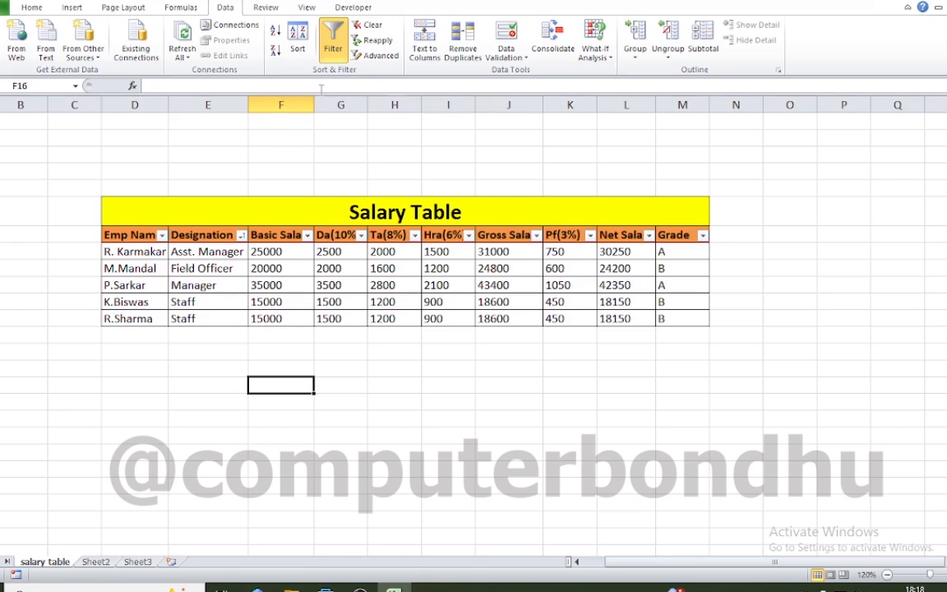
left_click(333, 45)
left_click(380, 446)
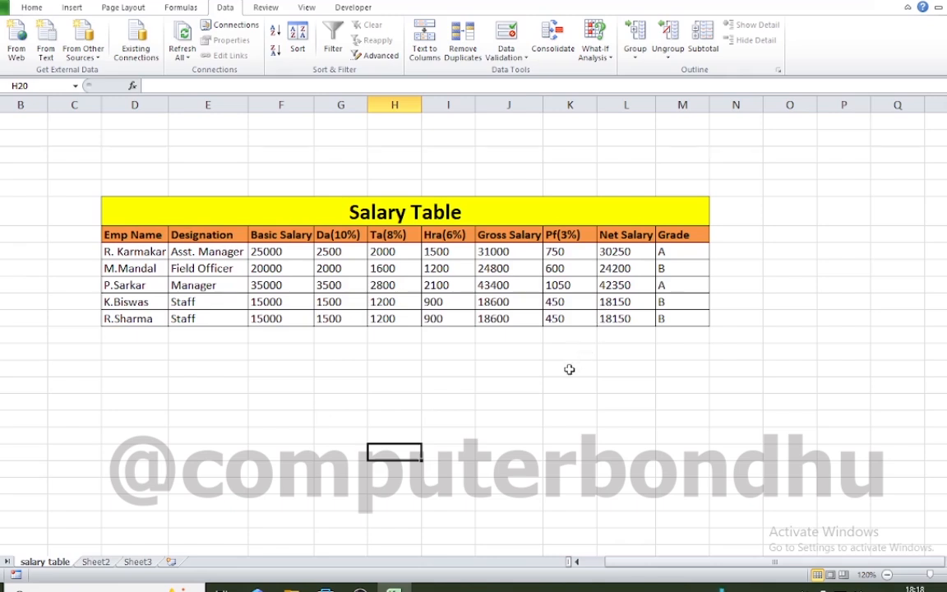
left_click(483, 397)
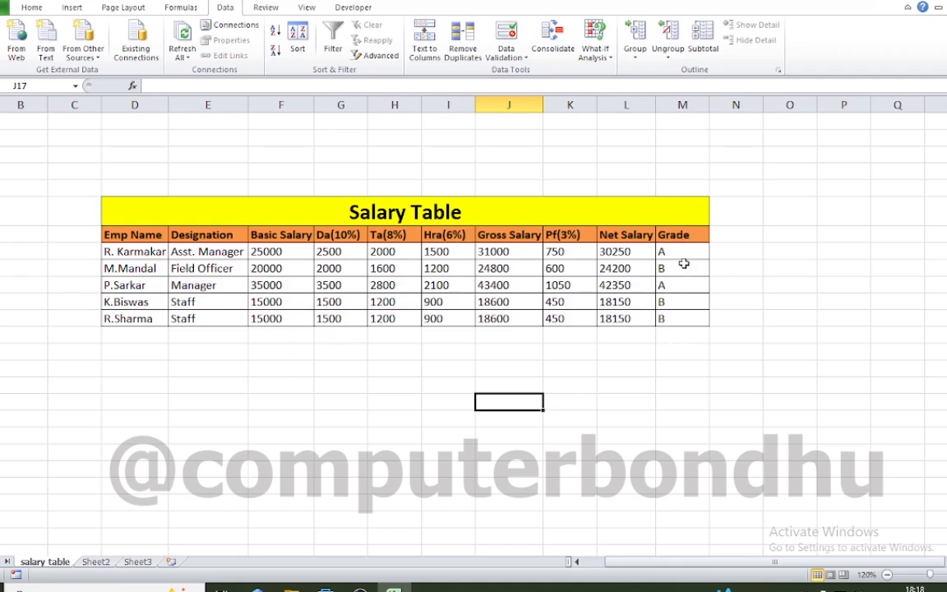
left_click(637, 447)
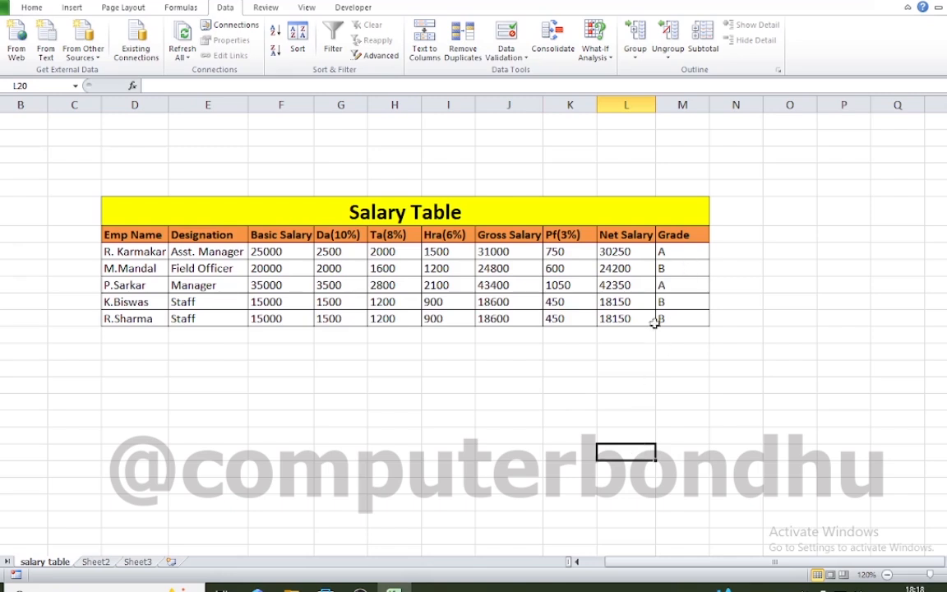
Step: Enter a filter criterion below the table, with the heading "Grade" in G17 and "B" in G18
left_click(347, 403)
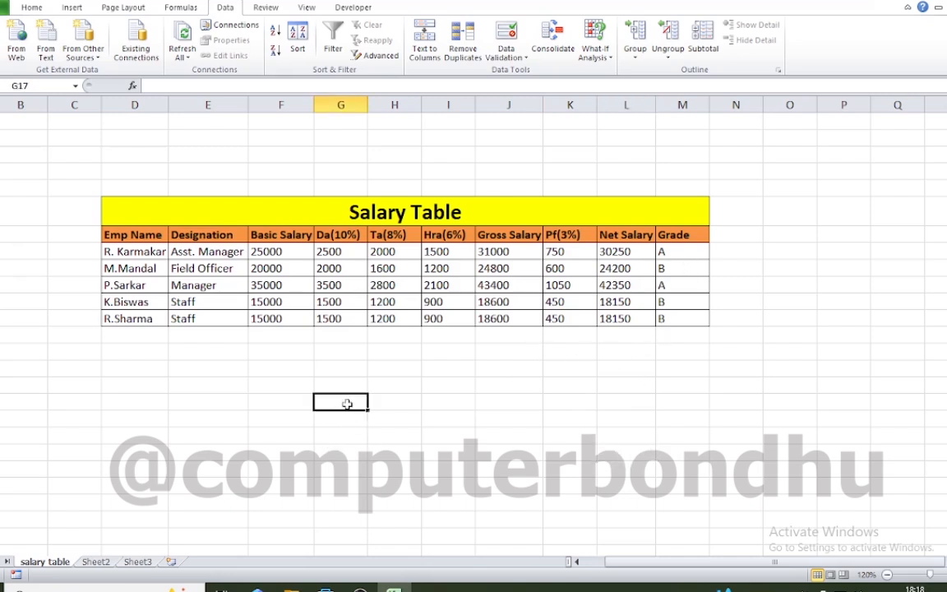
type("g")
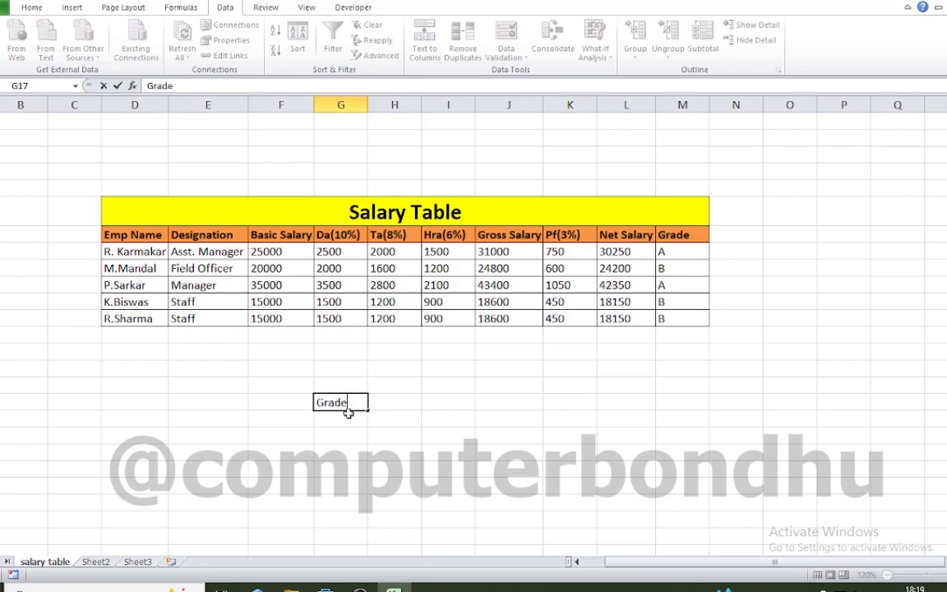
key("Return")
type("B")
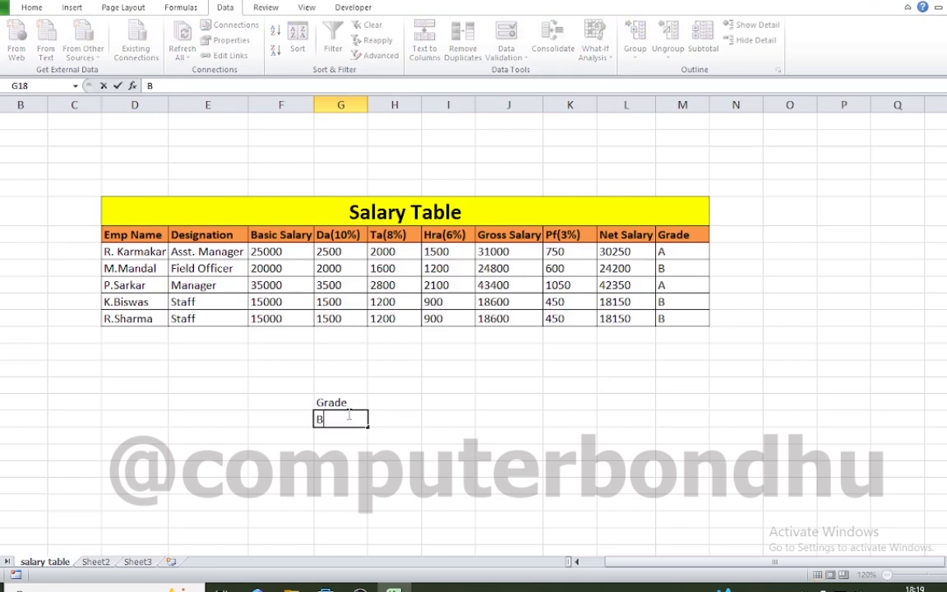
left_click(391, 434)
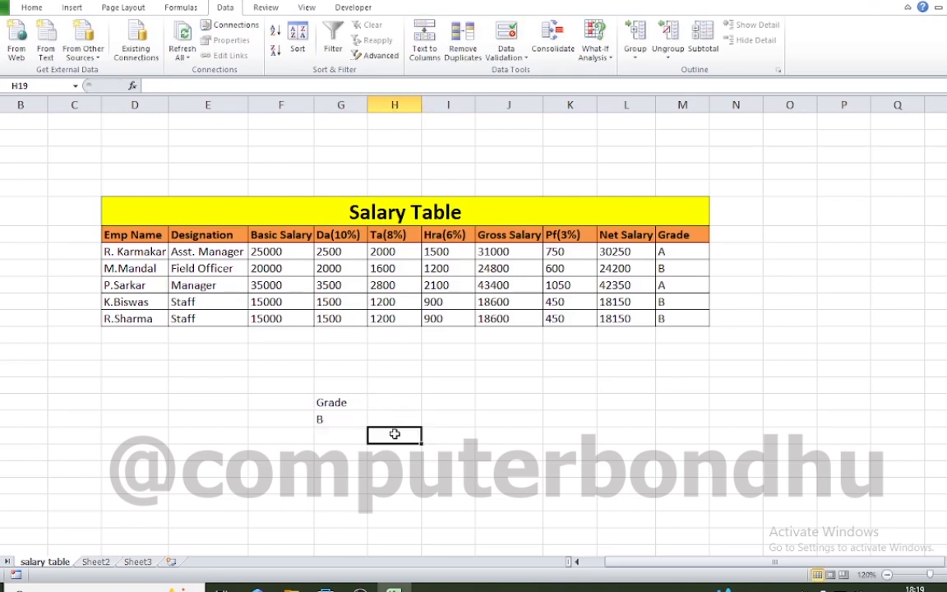
left_click(505, 469)
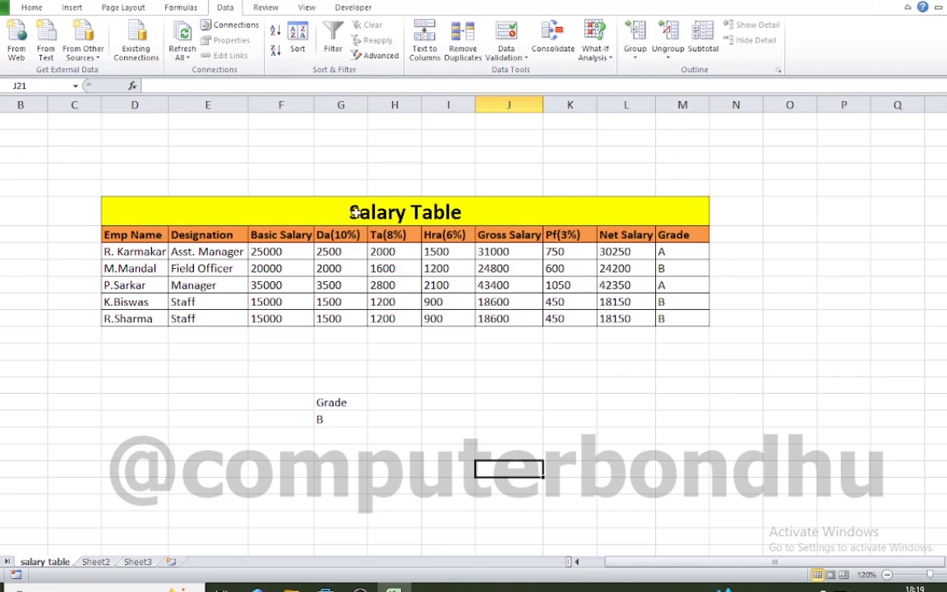
Step: Set up an Advanced Filter on the salary table with list range D7:M12 and criteria range G17:G18
left_click_drag(141, 234, 666, 316)
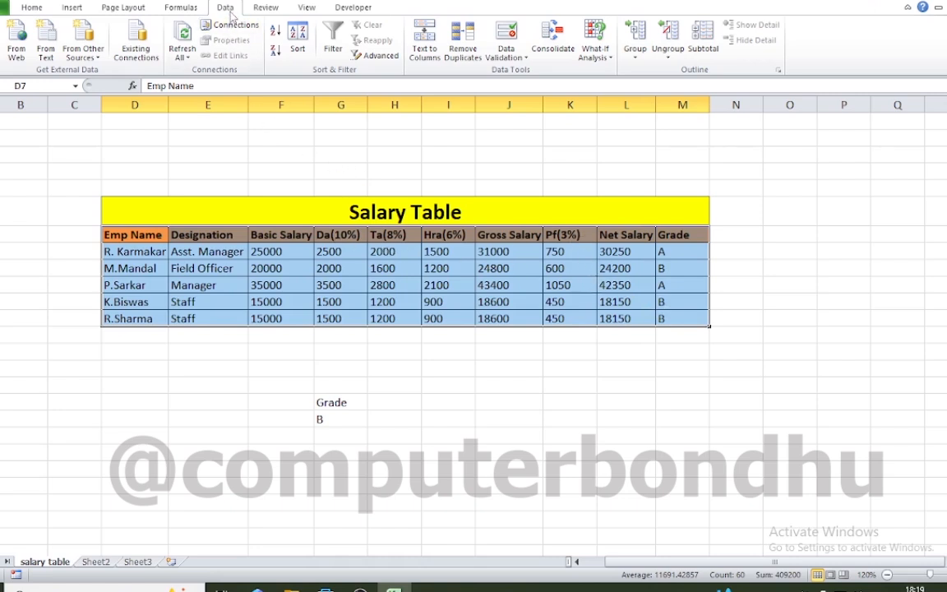
left_click(378, 57)
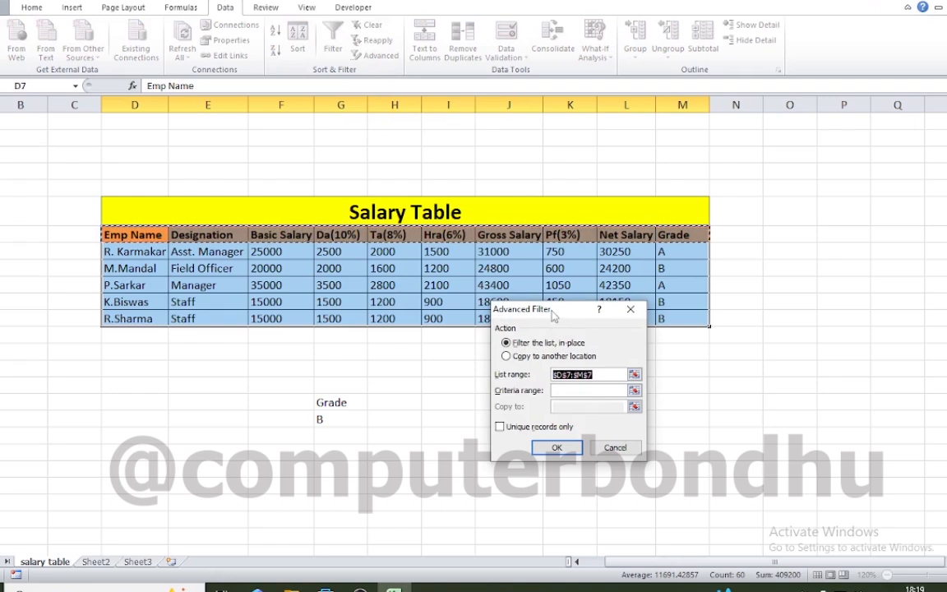
left_click_drag(521, 314, 602, 369)
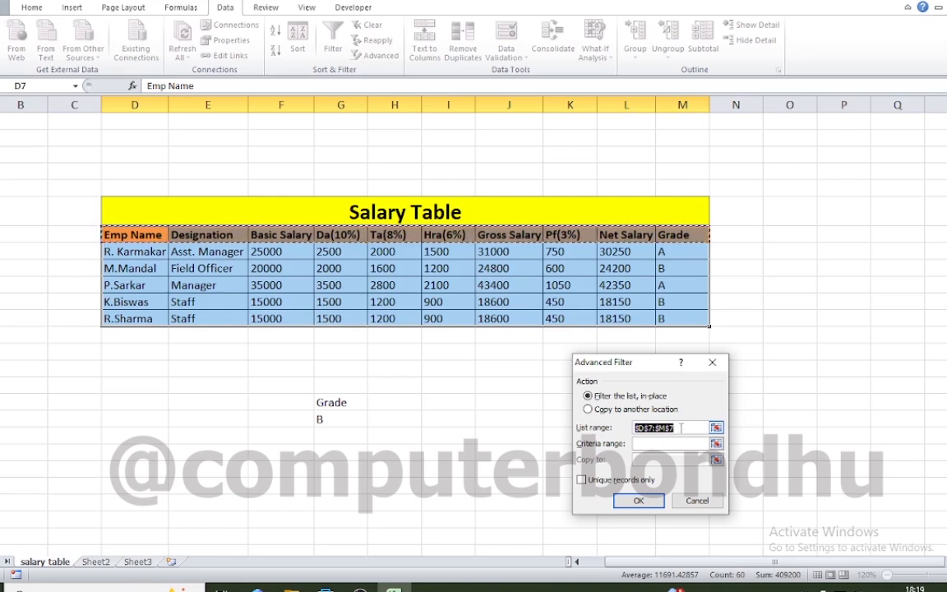
key("BackSpace")
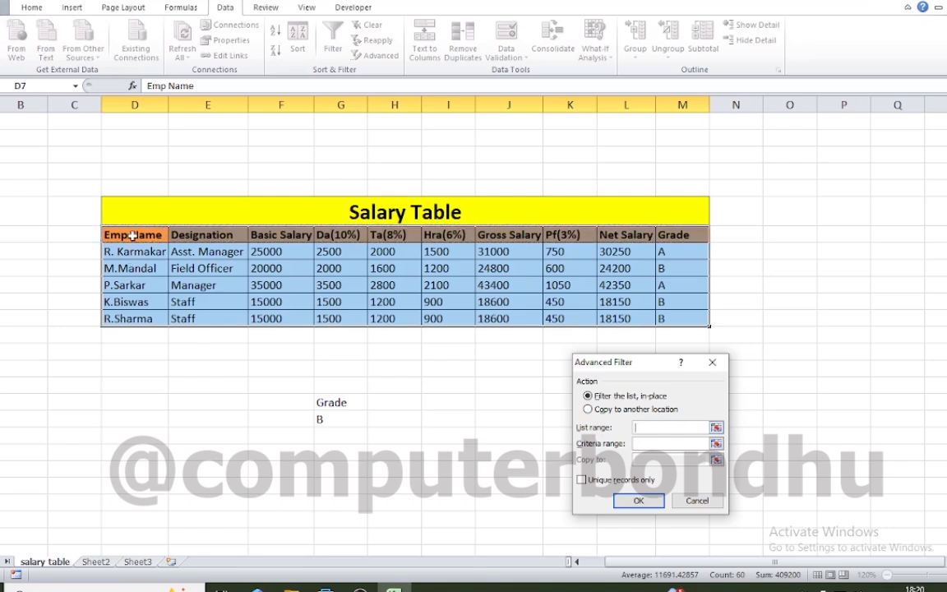
left_click_drag(121, 233, 682, 320)
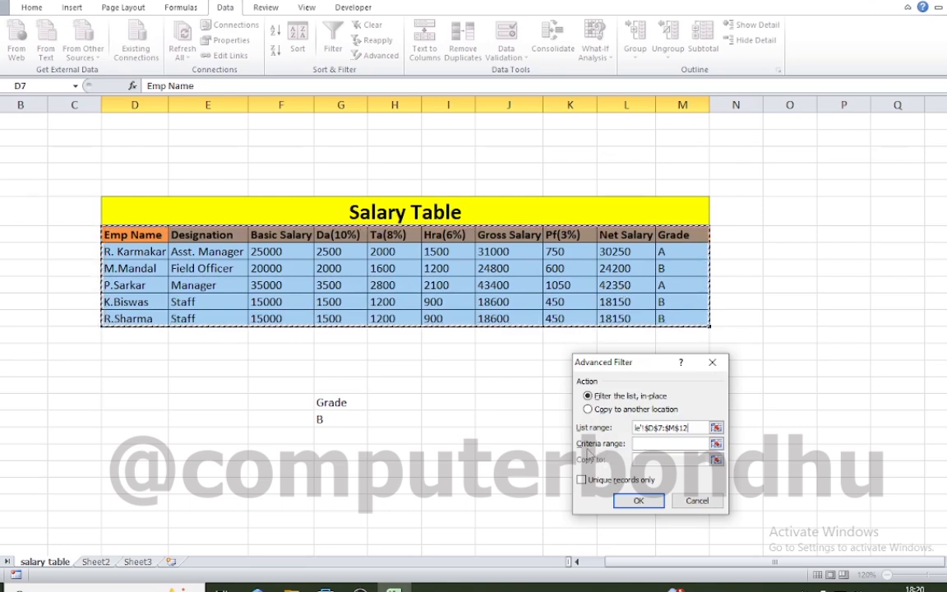
left_click(647, 445)
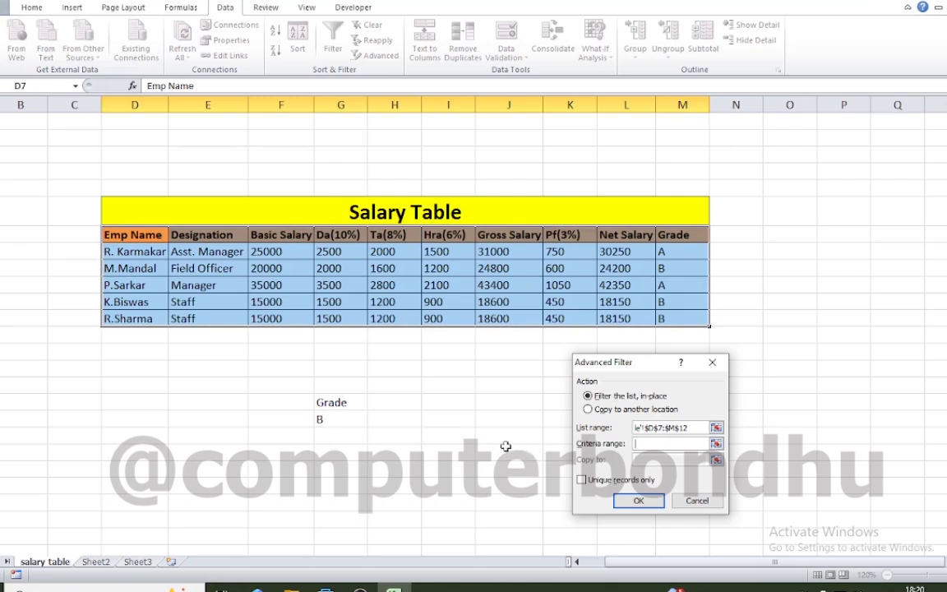
left_click_drag(331, 402, 336, 417)
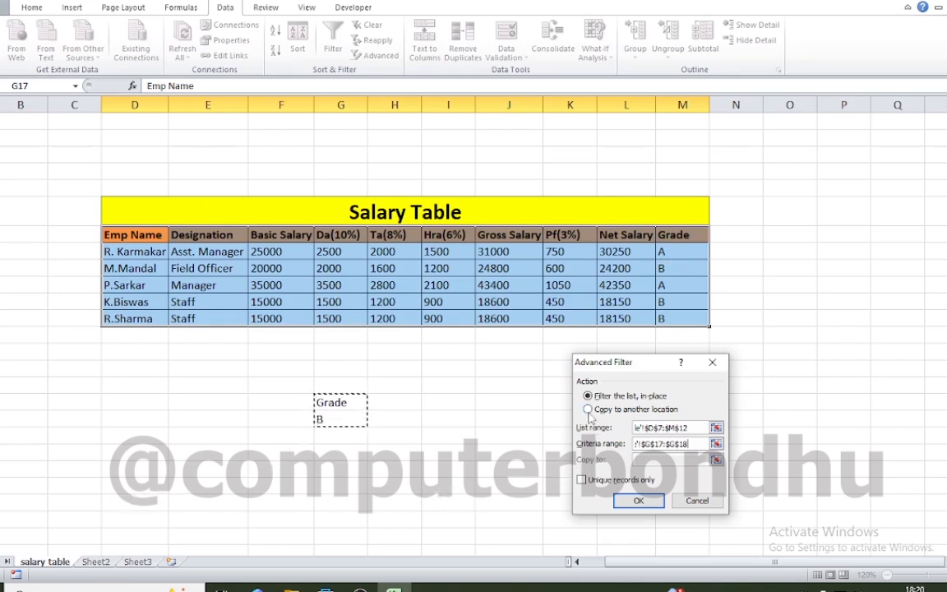
Step: Have the Advanced Filter copy the matching rows to another location starting at D22, and apply it
left_click(588, 411)
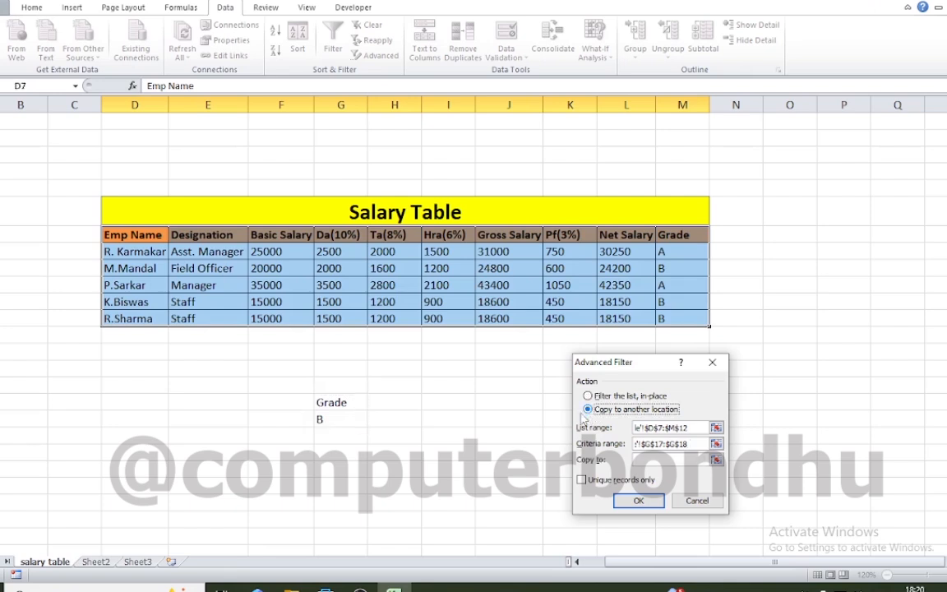
left_click(645, 460)
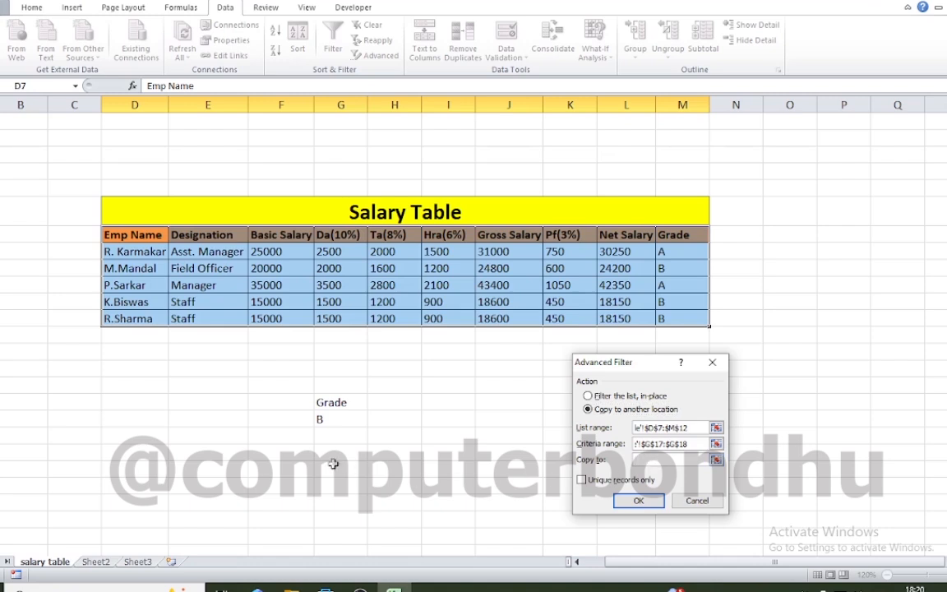
left_click(142, 487)
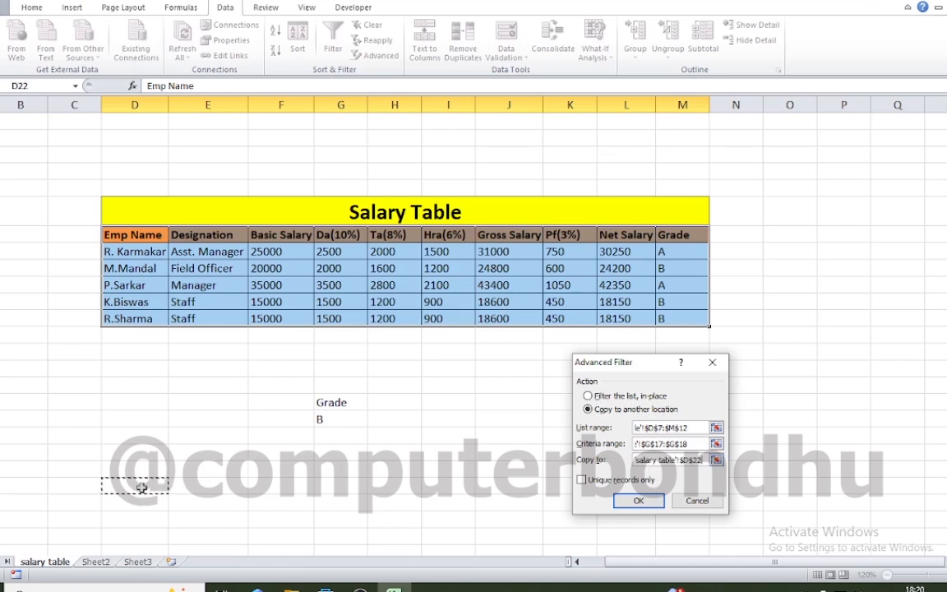
left_click(639, 501)
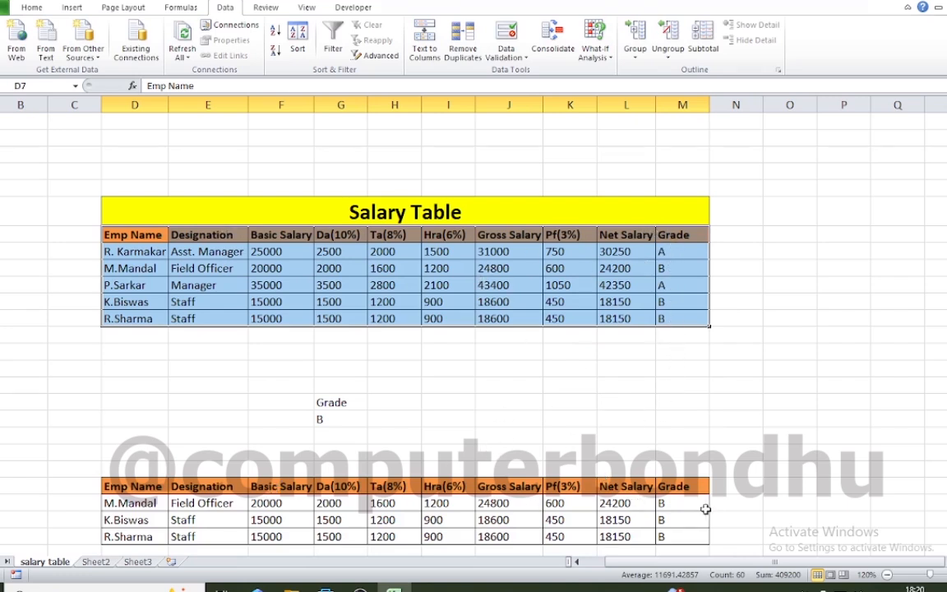
left_click(675, 468)
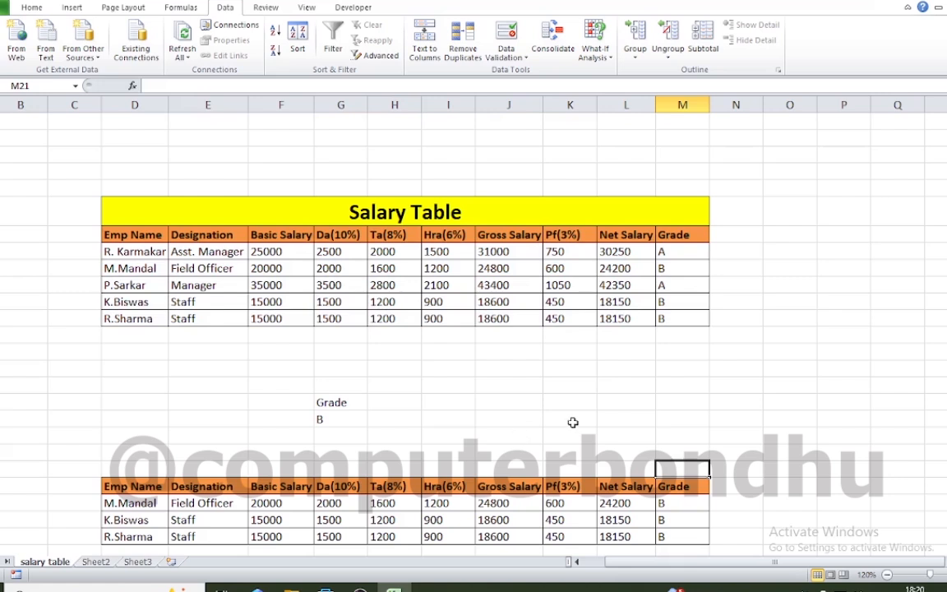
left_click(485, 421)
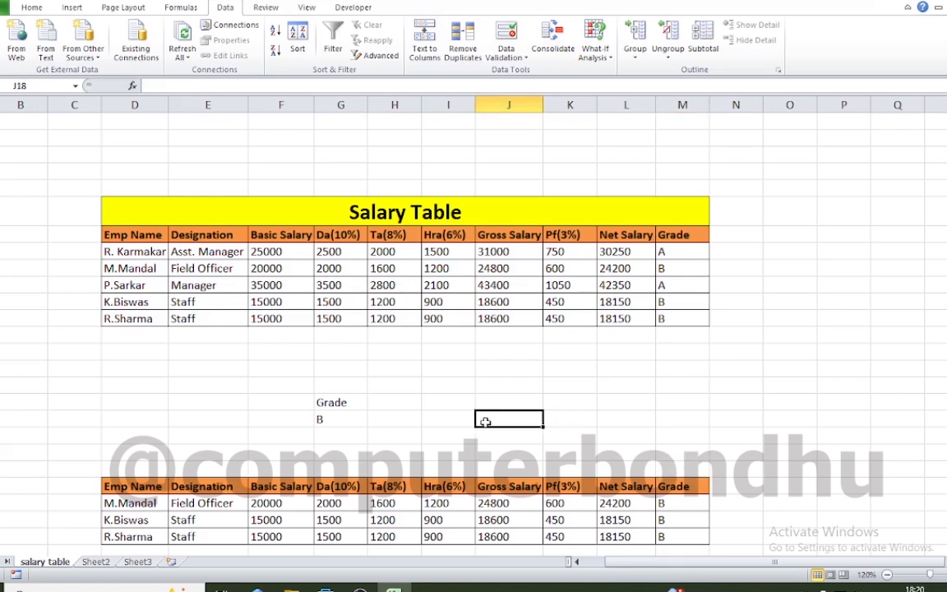
left_click(564, 437)
left_click(530, 428)
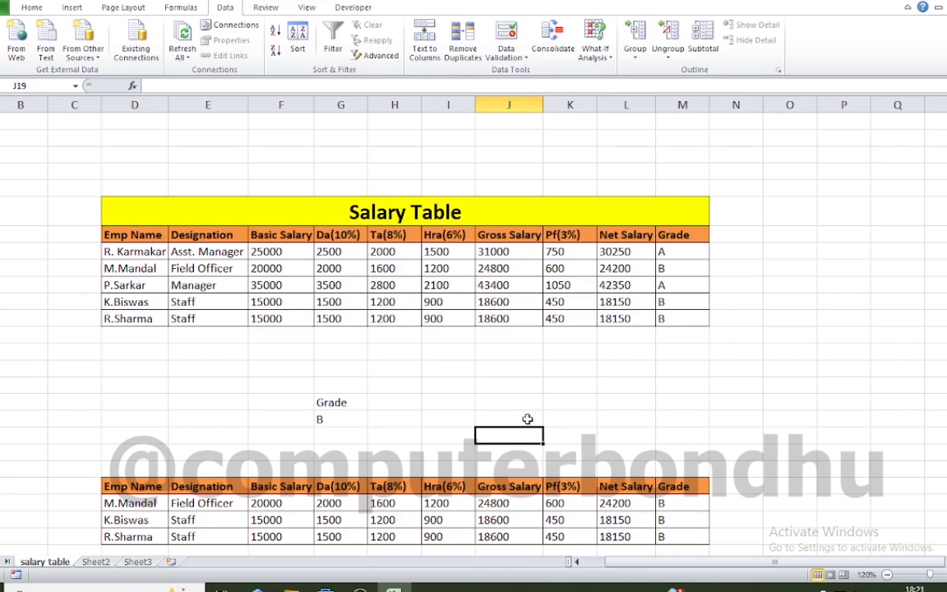
left_click(511, 401)
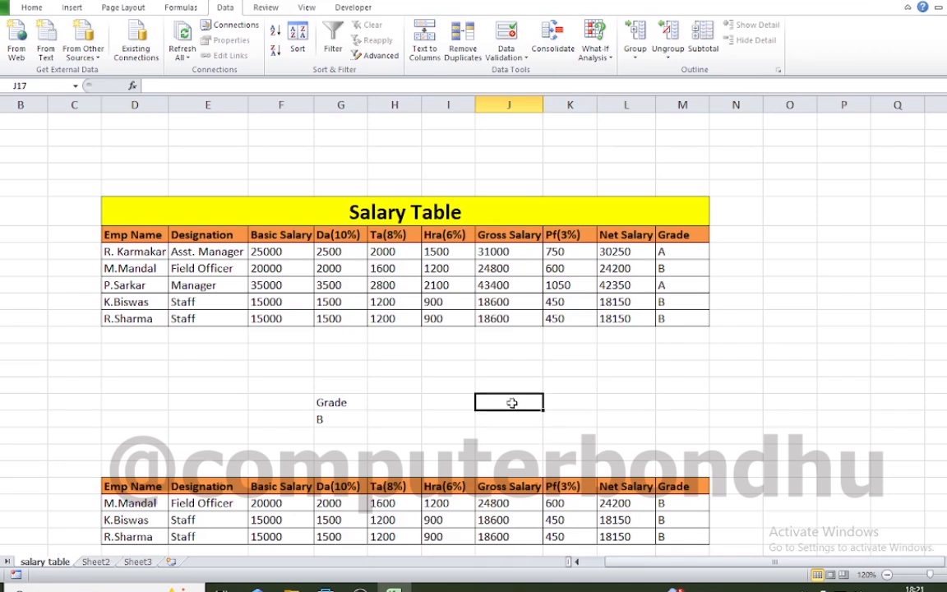